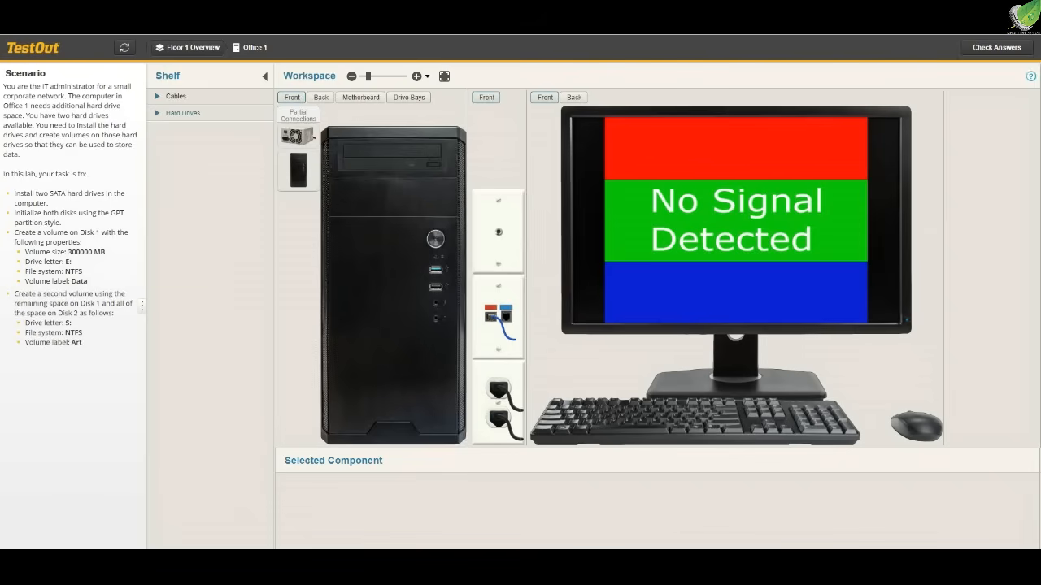
- Install the two internal SATA hard drives in the free drive bays of the system case
{"action": "left_click", "coordinate": [182, 113]}
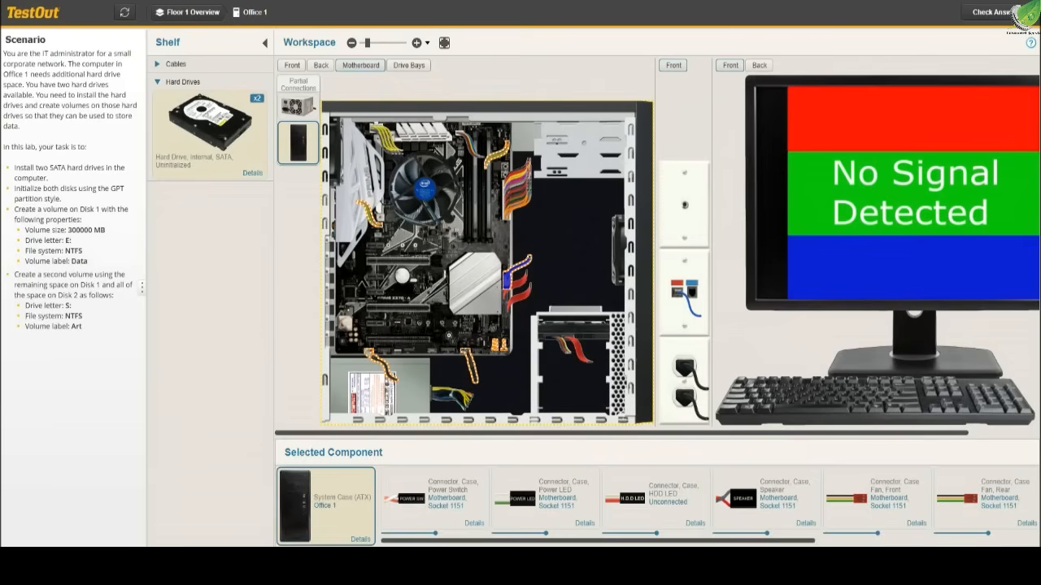
{"action": "left_click_drag", "start_coordinate": [210, 122], "coordinate": [573, 366]}
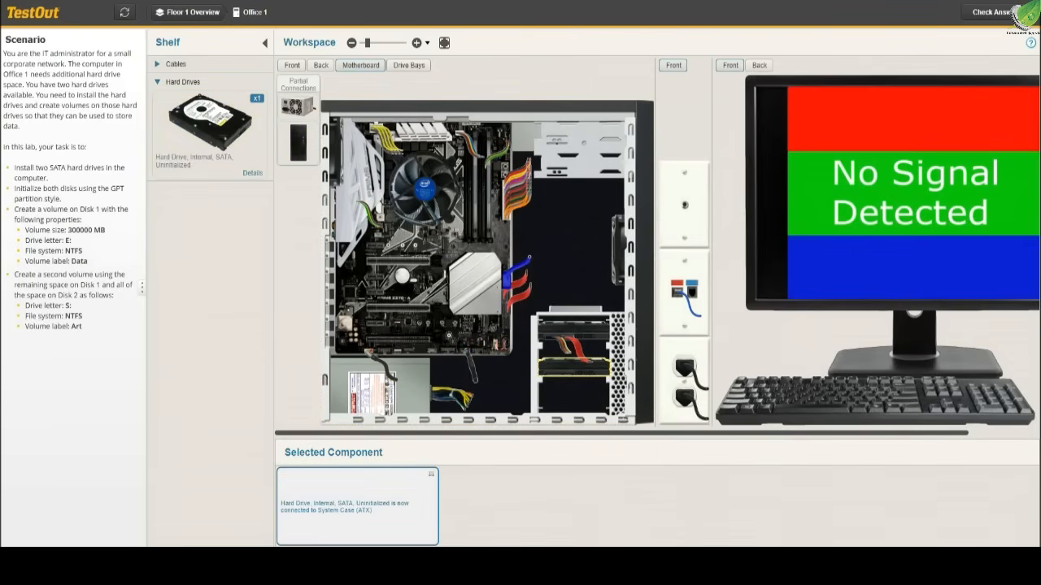
{"action": "left_click_drag", "start_coordinate": [210, 122], "coordinate": [592, 411]}
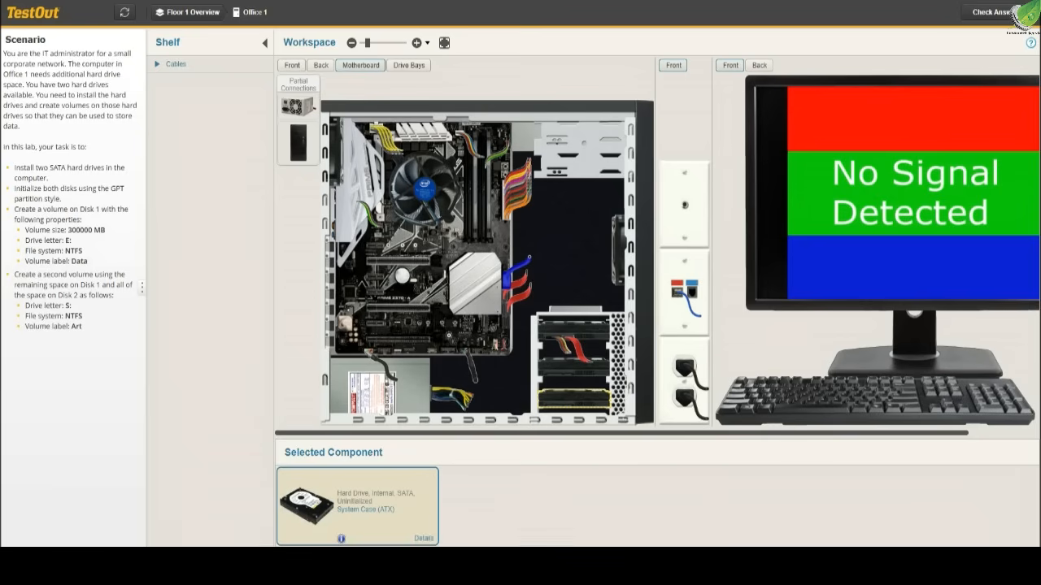
- Attach a SATA data cable to each of the two newly installed hard drives
{"action": "left_click", "coordinate": [176, 65]}
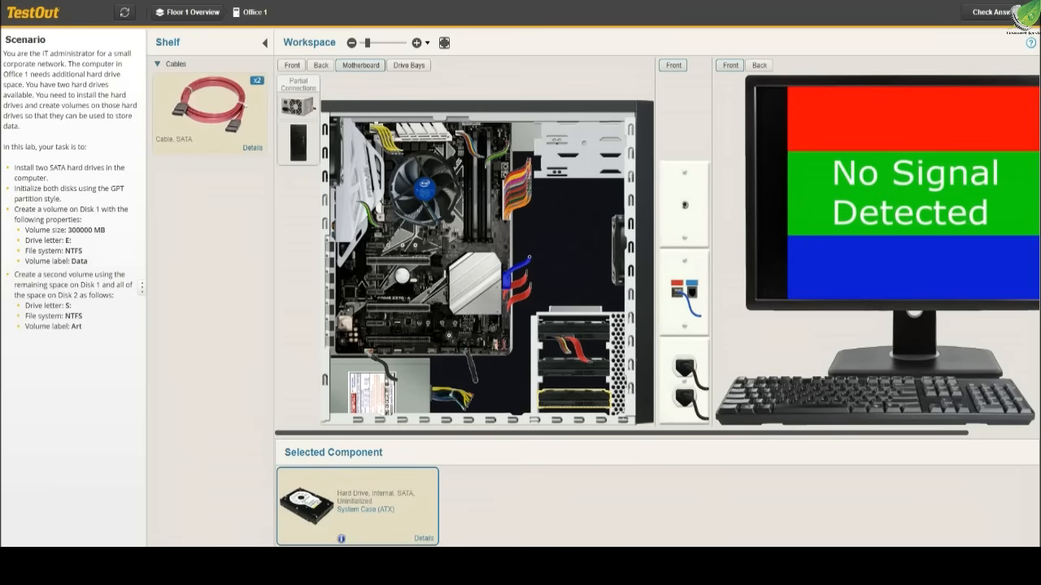
{"action": "left_click_drag", "start_coordinate": [210, 106], "coordinate": [588, 395]}
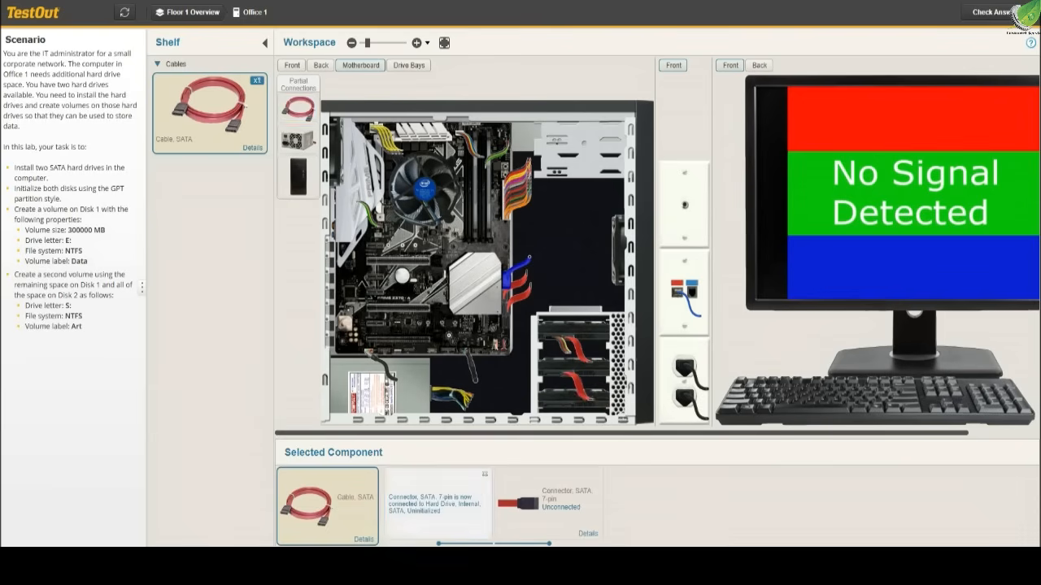
{"action": "left_click_drag", "start_coordinate": [210, 107], "coordinate": [594, 429]}
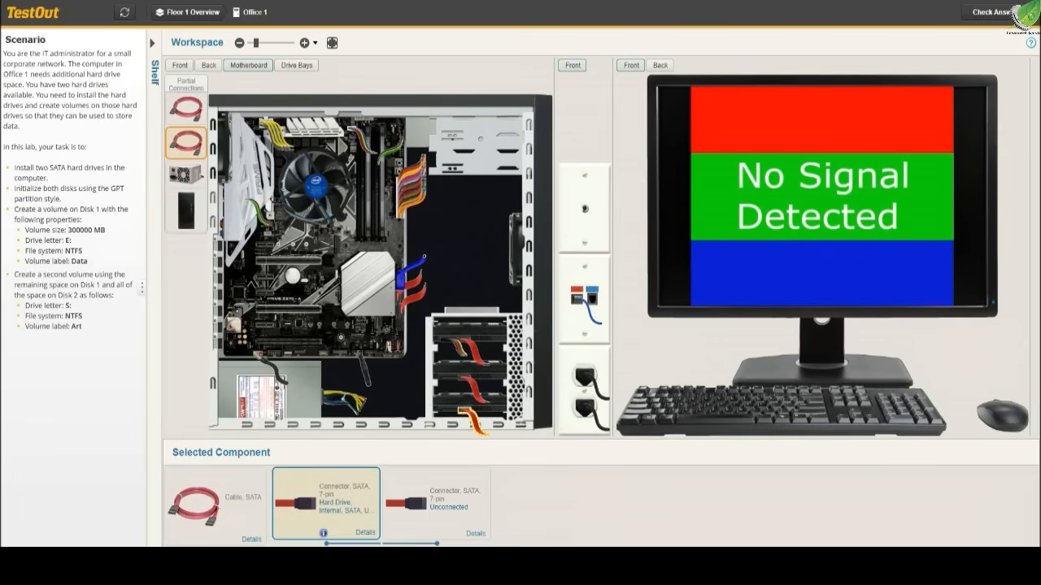
- Connect an unused 15-pin SATA power connector from the power supply to each new hard drive
{"action": "left_click", "coordinate": [186, 175]}
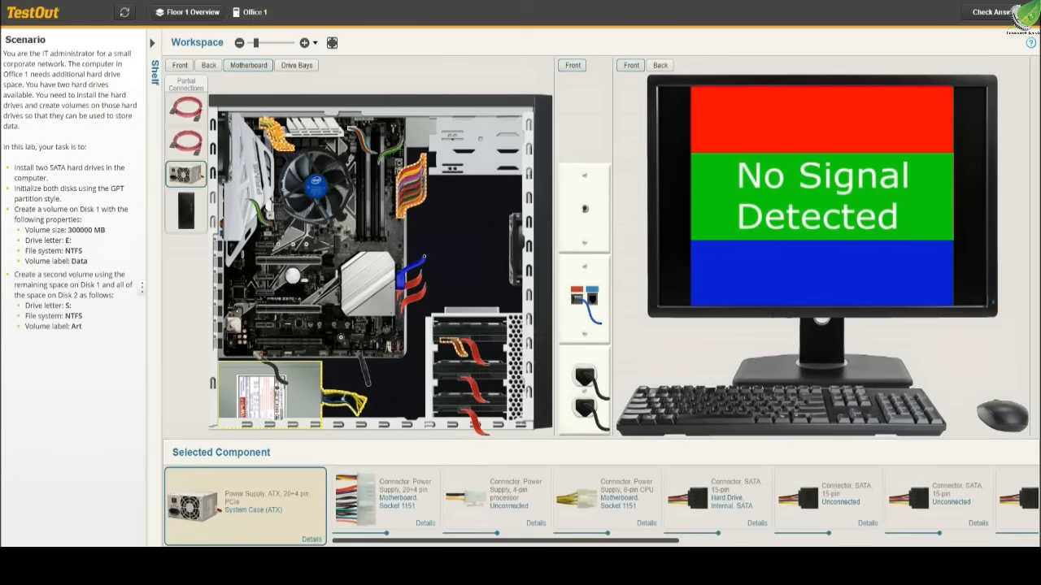
{"action": "left_click_drag", "start_coordinate": [505, 541], "coordinate": [553, 541]}
{"action": "left_click_drag", "start_coordinate": [707, 496], "coordinate": [479, 425]}
{"action": "left_click_drag", "start_coordinate": [813, 488], "coordinate": [466, 405]}
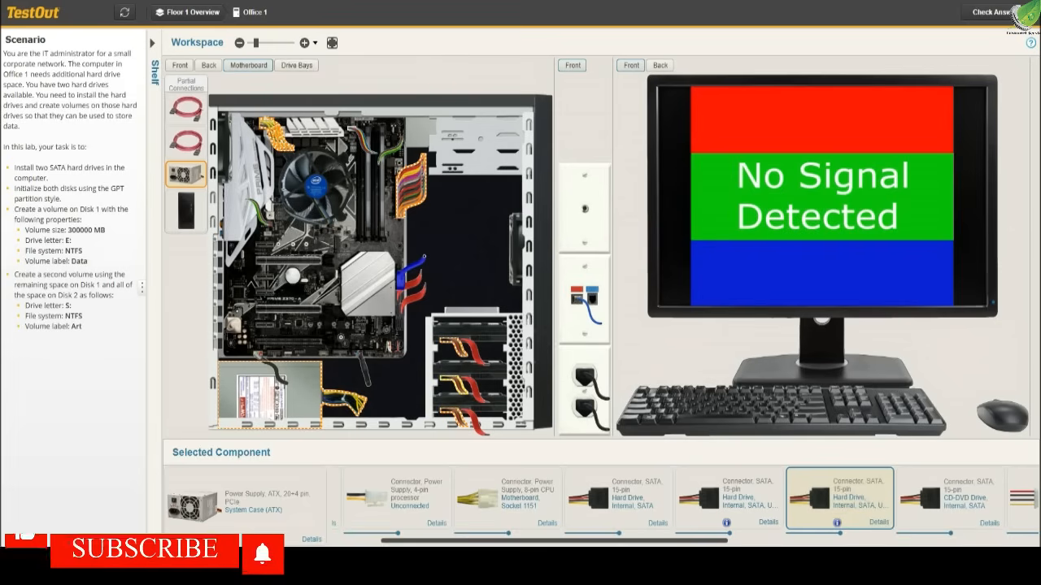
- Connect the free 7-pin ends of both new drives' SATA cables to free SATA ports on the motherboard
{"action": "left_click", "coordinate": [474, 352]}
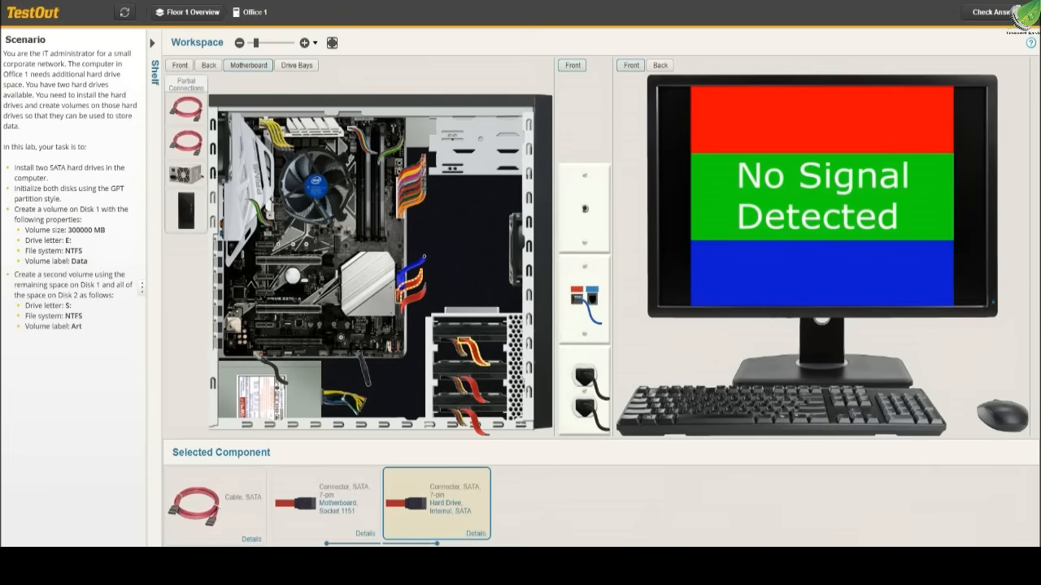
{"action": "left_click", "coordinate": [475, 390]}
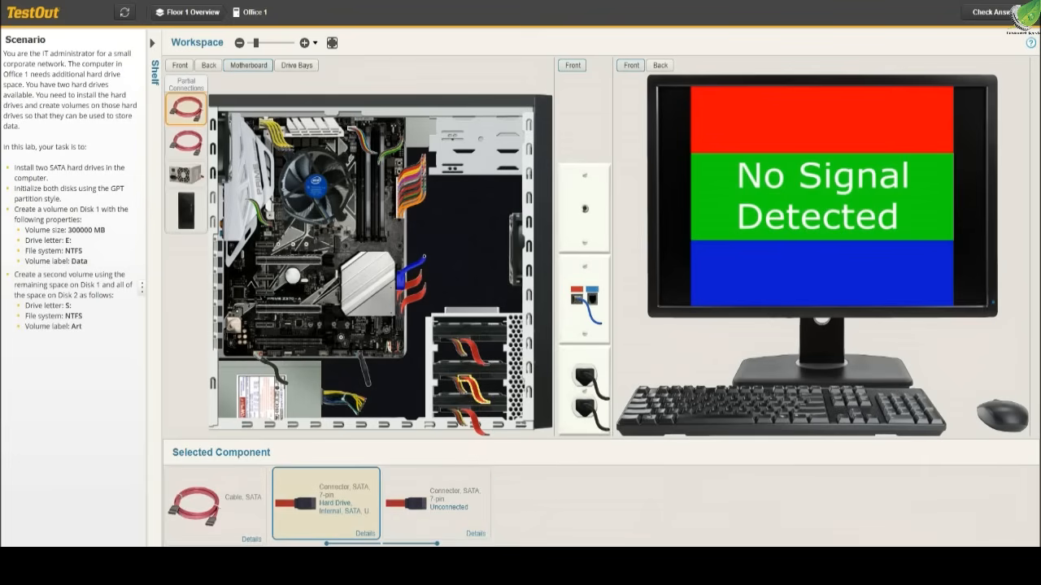
{"action": "left_click_drag", "start_coordinate": [407, 505], "coordinate": [414, 321]}
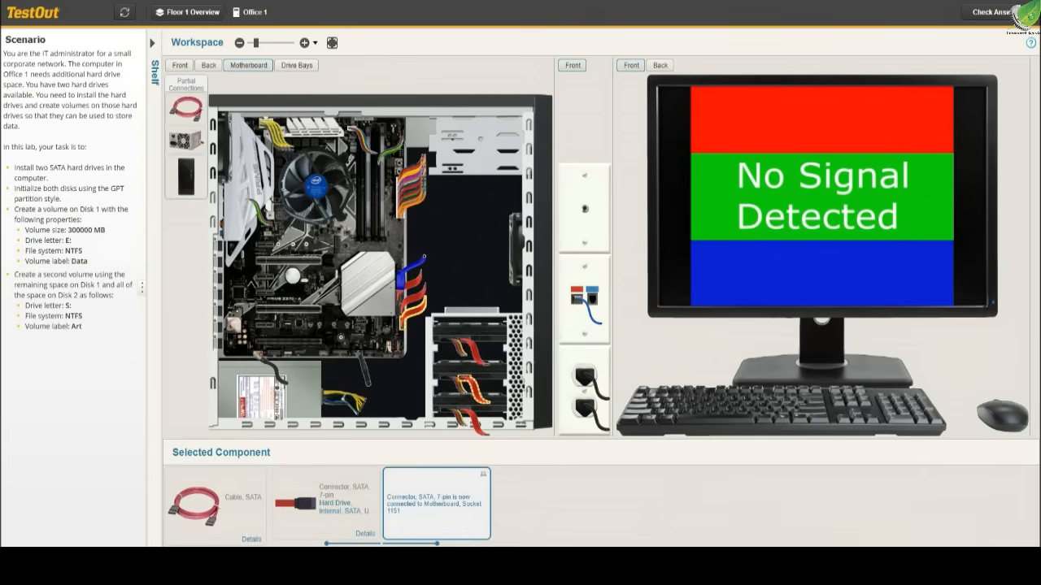
{"action": "left_click", "coordinate": [474, 422]}
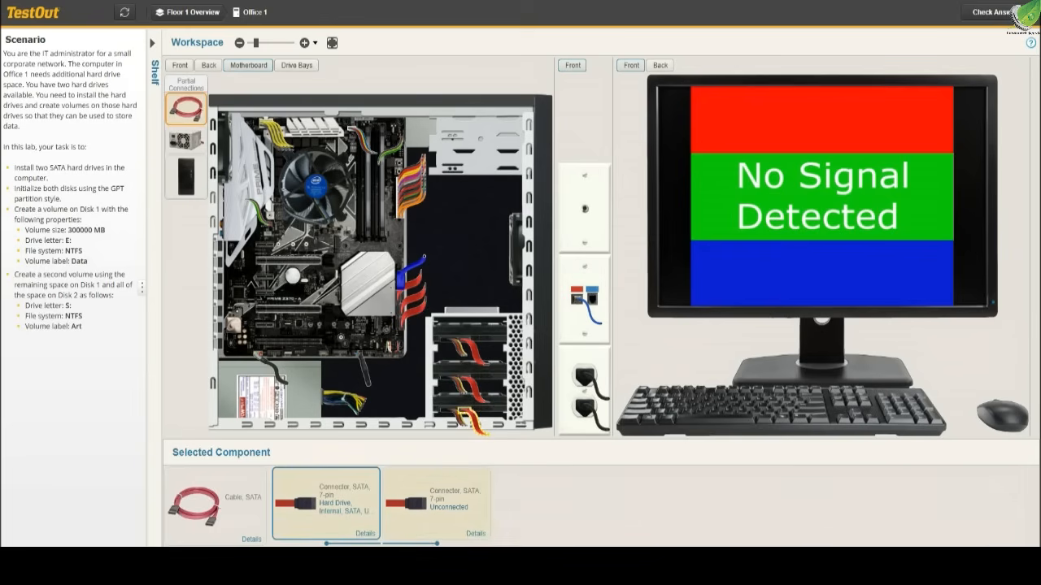
{"action": "left_click_drag", "start_coordinate": [407, 504], "coordinate": [430, 335]}
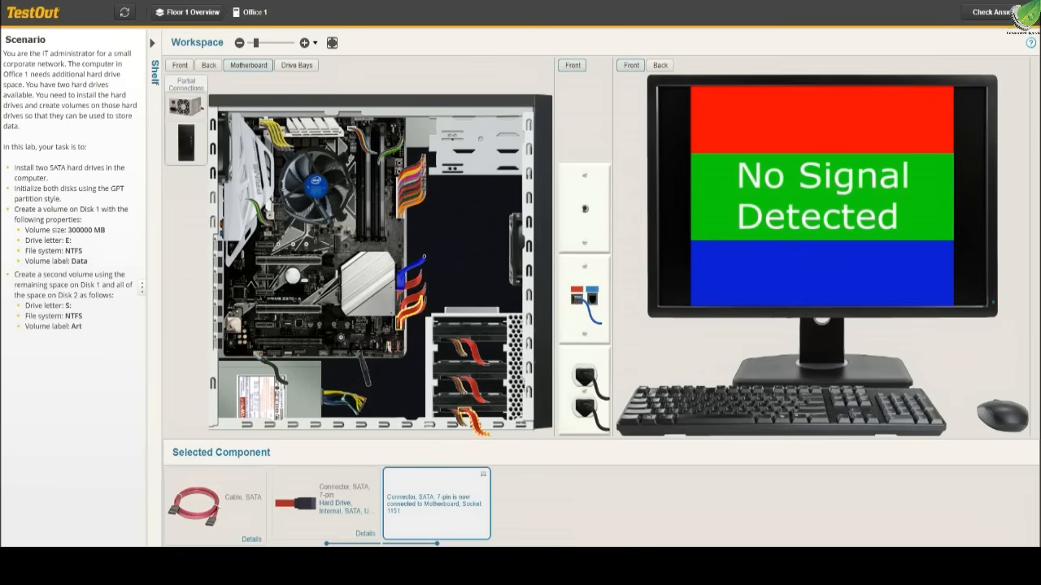
- Show the front of the system case and power on the computer
{"action": "left_click", "coordinate": [180, 65]}
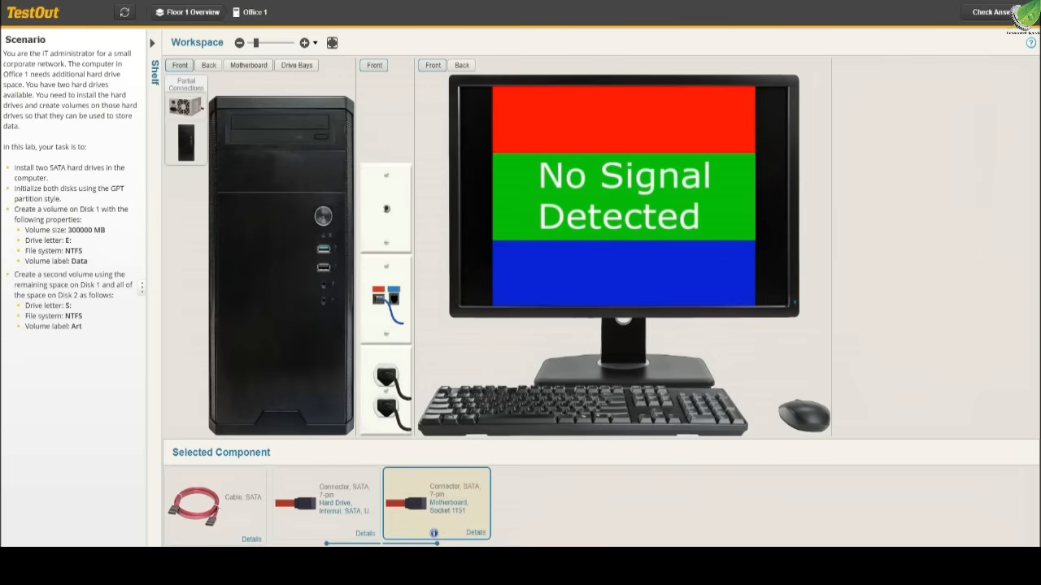
{"action": "left_click", "coordinate": [323, 216]}
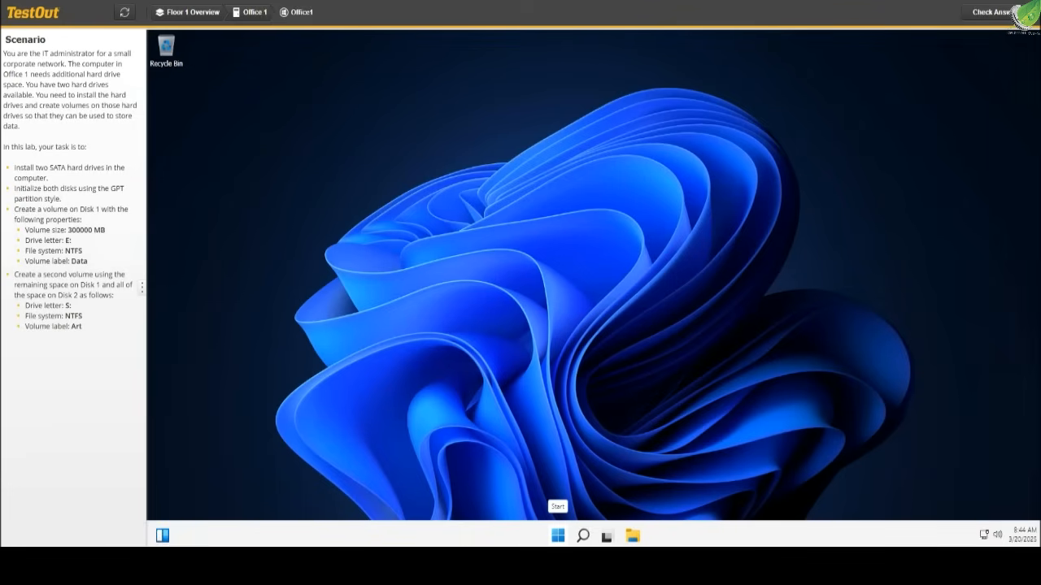
- Open Disk Management and initialize Disk 1 and Disk 2 with the GPT partition style
{"action": "right_click", "coordinate": [558, 535]}
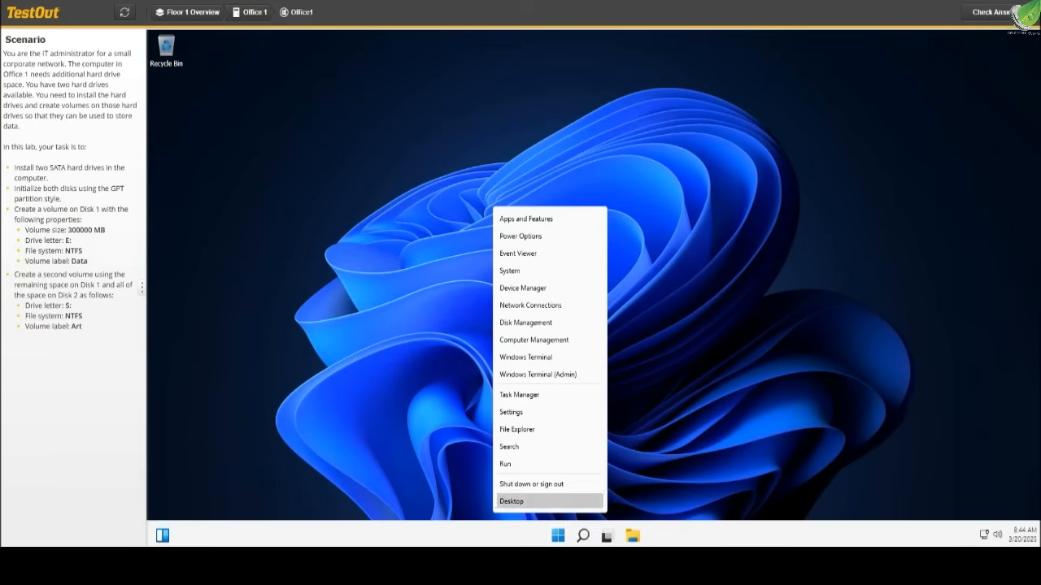
{"action": "key", "text": "Up"}
{"action": "key", "text": "Return"}
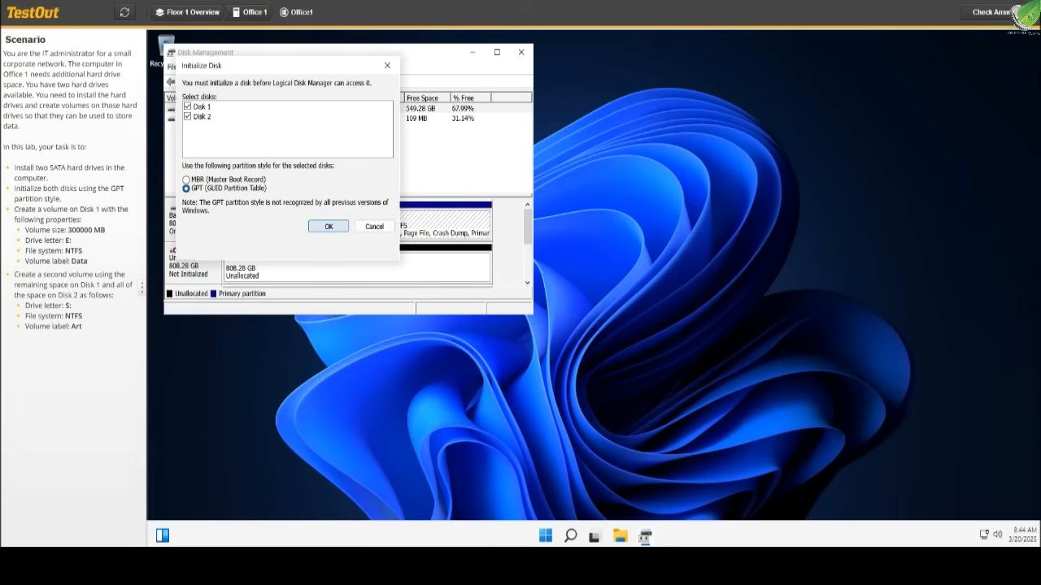
{"action": "left_click", "coordinate": [329, 226]}
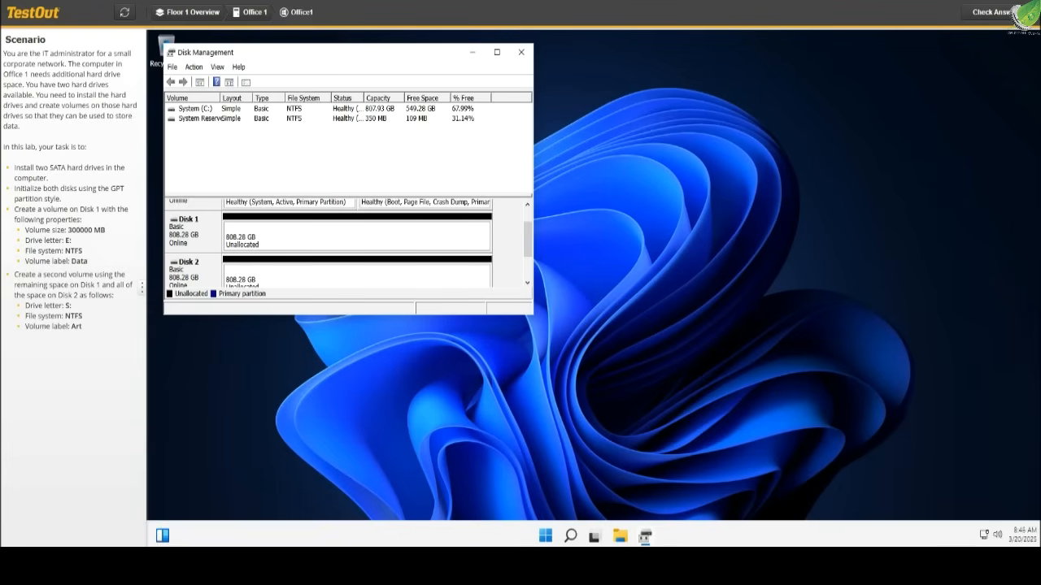
- Start a new simple volume in Disk 1's unallocated space with a size of 300000 MB
{"action": "right_click", "coordinate": [177, 236]}
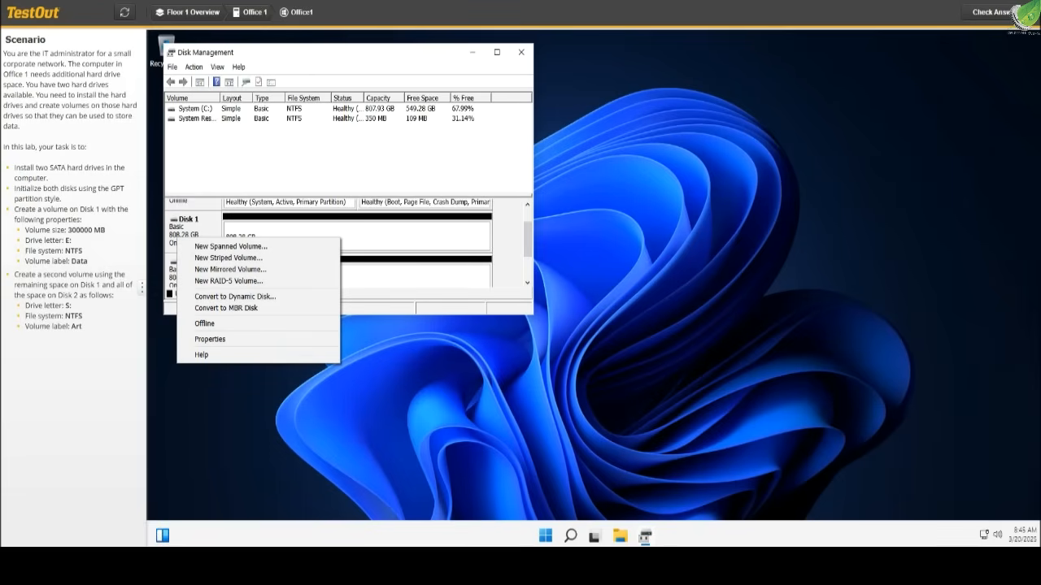
{"action": "right_click", "coordinate": [357, 232]}
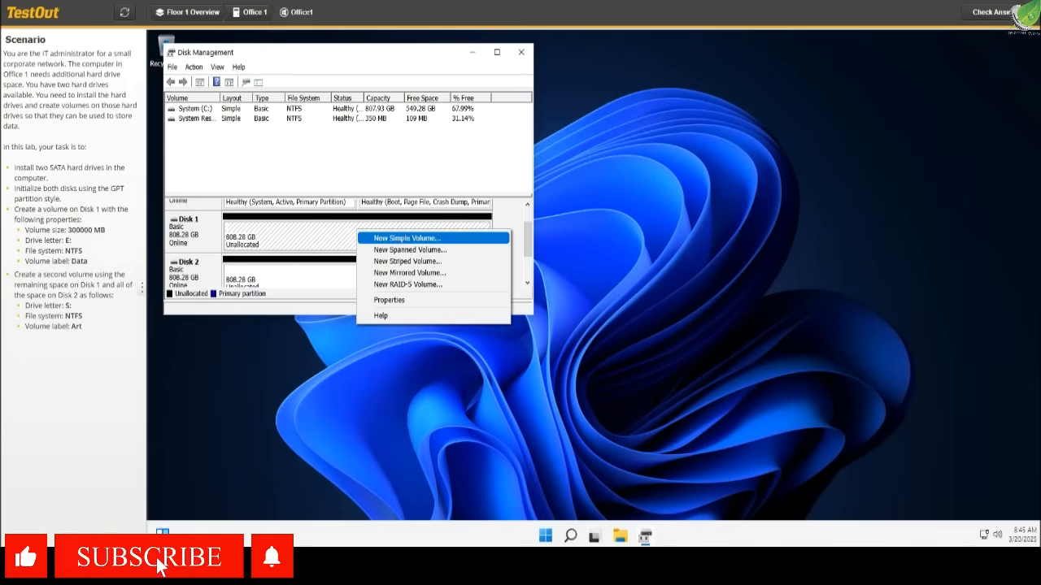
{"action": "left_click", "coordinate": [406, 238]}
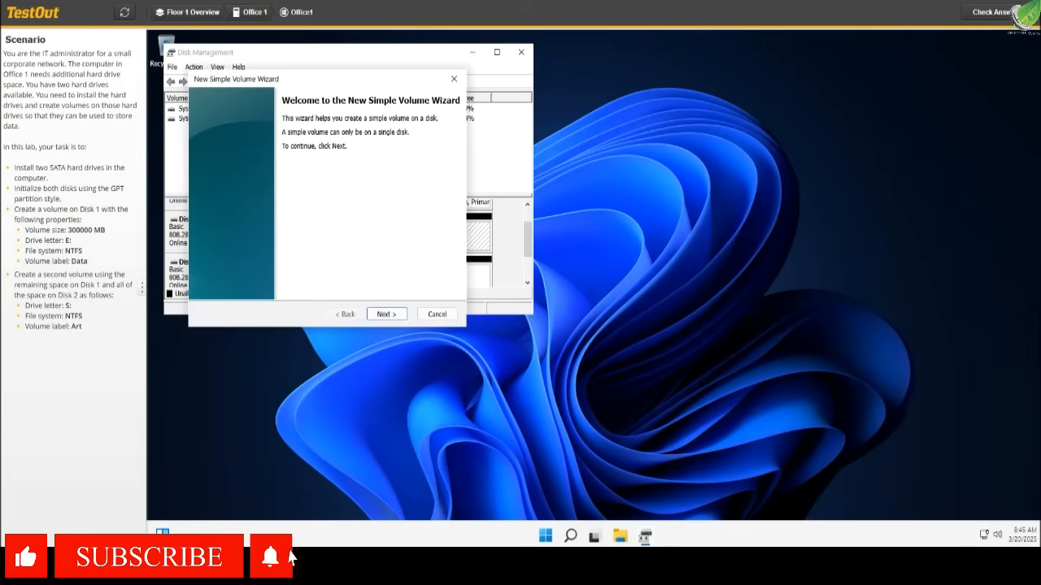
{"action": "left_click", "coordinate": [386, 313]}
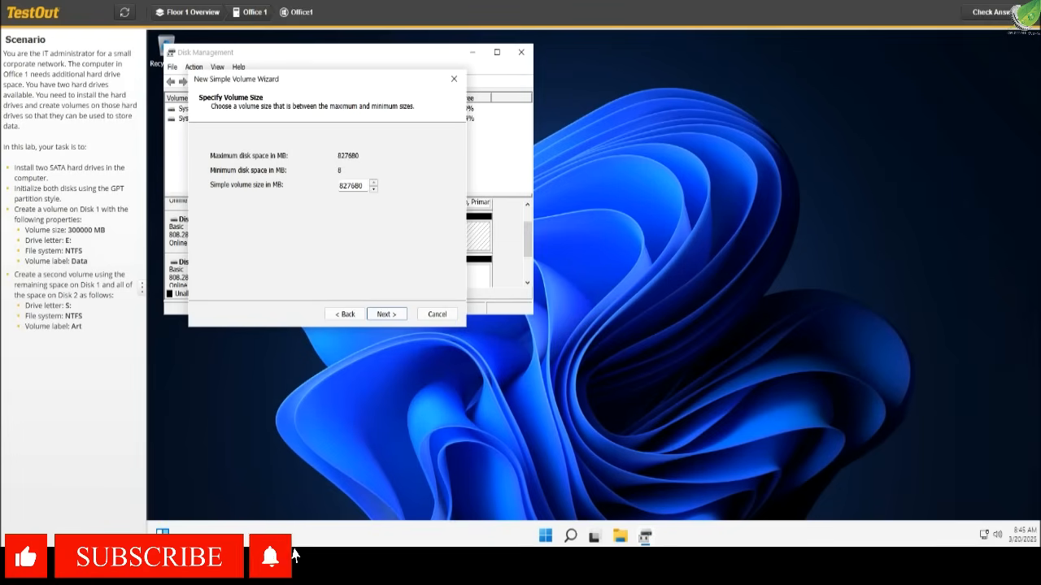
{"action": "double_click", "coordinate": [351, 186]}
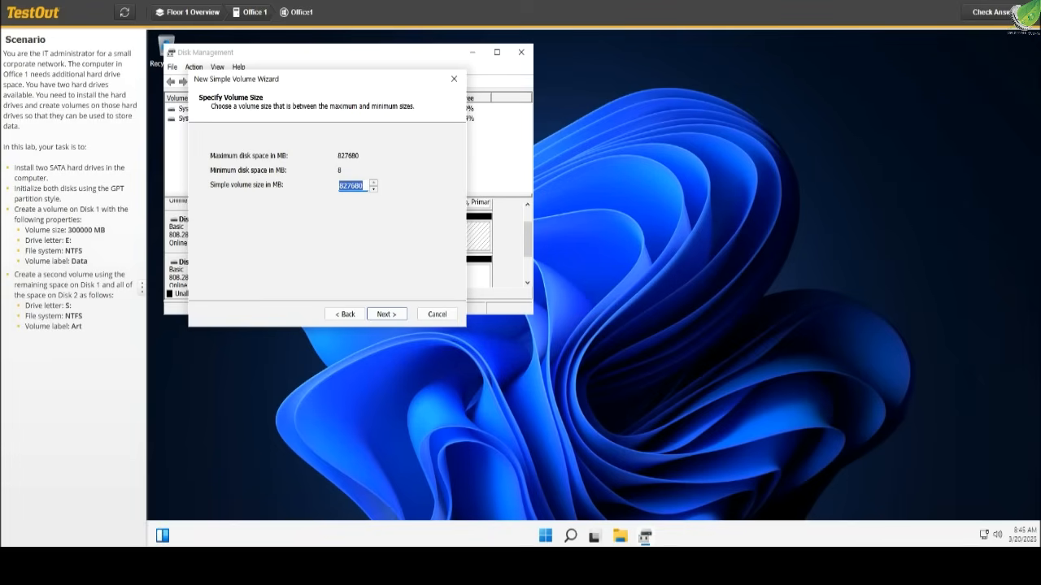
{"action": "type", "text": "300000"}
{"action": "key", "text": "Return"}
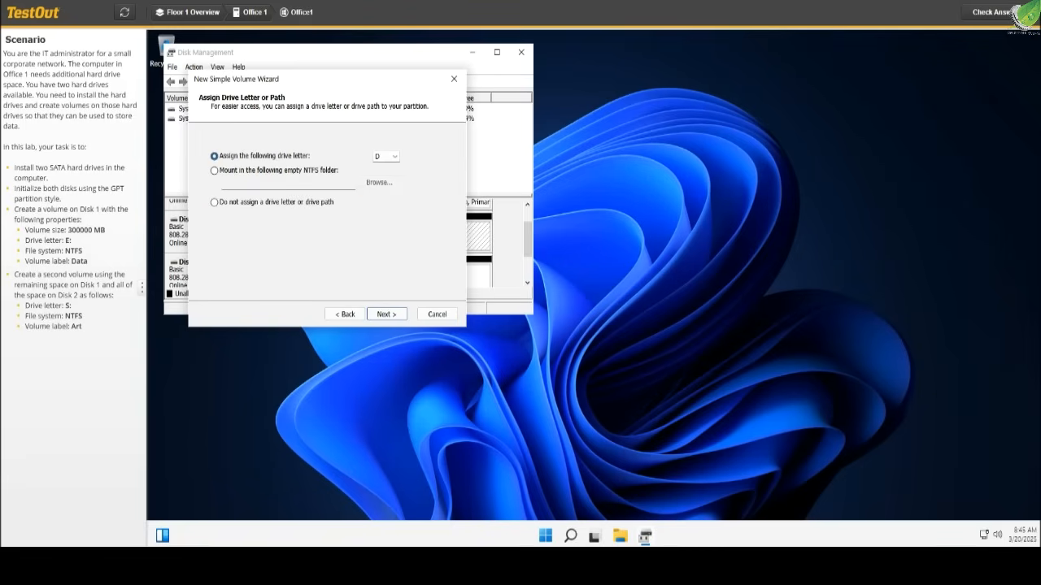
- Assign drive letter E to the new Disk 1 volume
{"action": "left_click", "coordinate": [394, 156]}
{"action": "left_click", "coordinate": [385, 191]}
{"action": "left_click", "coordinate": [386, 313]}
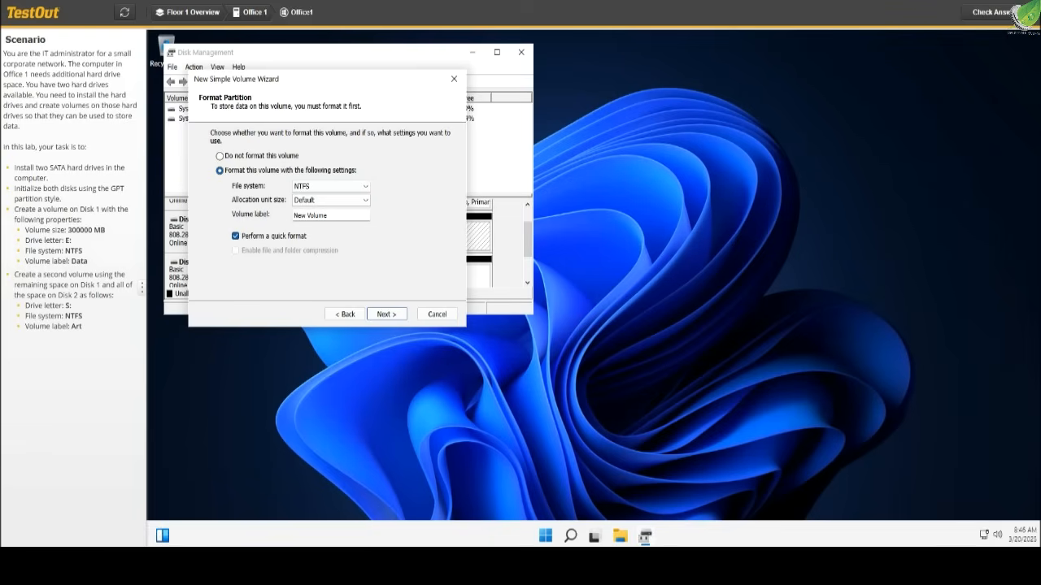
- Label the NTFS volume Data, keep the quick format option, and finish creating it
{"action": "key", "text": "Tab"}
{"action": "type", "text": "d"}
{"action": "key", "text": "BackSpace"}
{"action": "type", "text": "D"}
{"action": "key", "text": "BackSpace"}
{"action": "type", "text": "Data"}
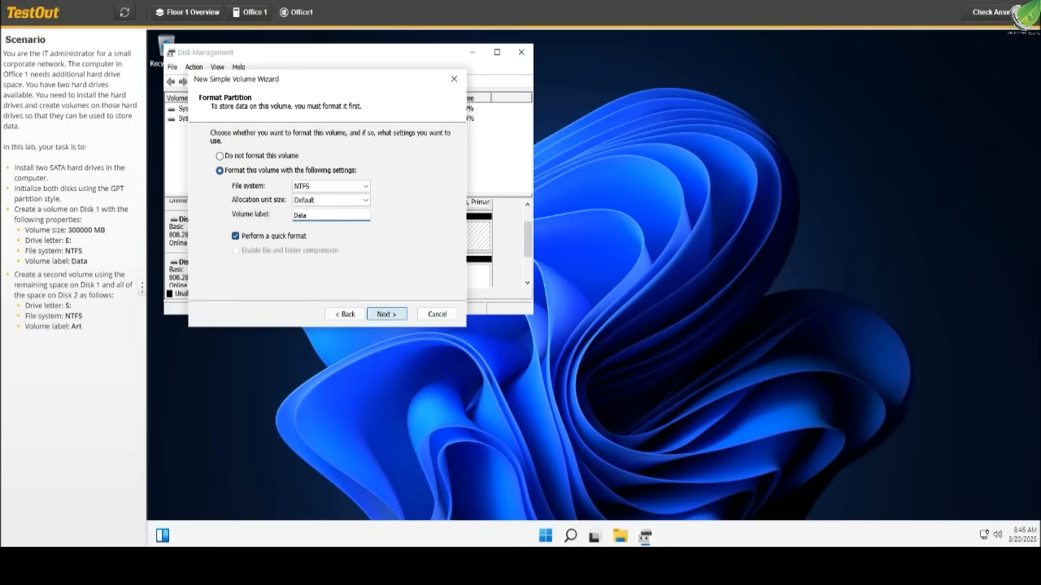
{"action": "left_click", "coordinate": [386, 314]}
{"action": "left_click", "coordinate": [387, 314]}
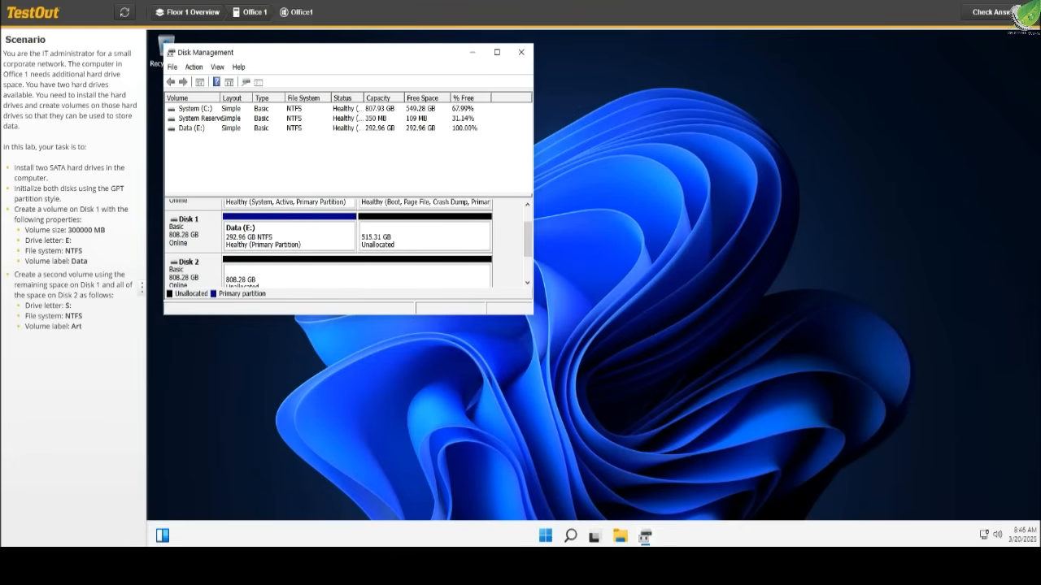
{"action": "scroll", "coordinate": [346, 244], "scroll_direction": "up", "scroll_amount": 1}
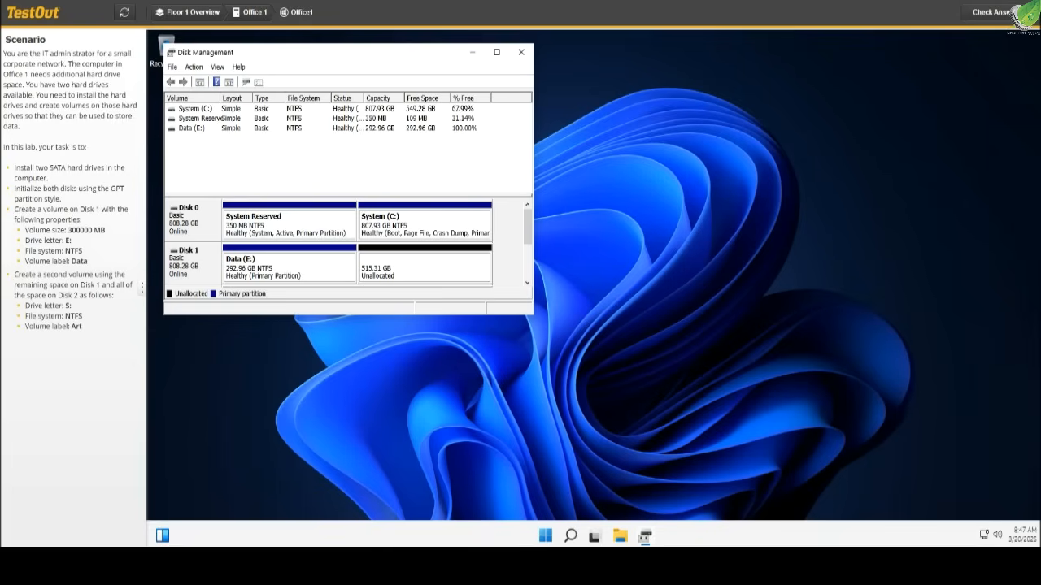
{"action": "scroll", "coordinate": [348, 243], "scroll_direction": "down", "scroll_amount": 3}
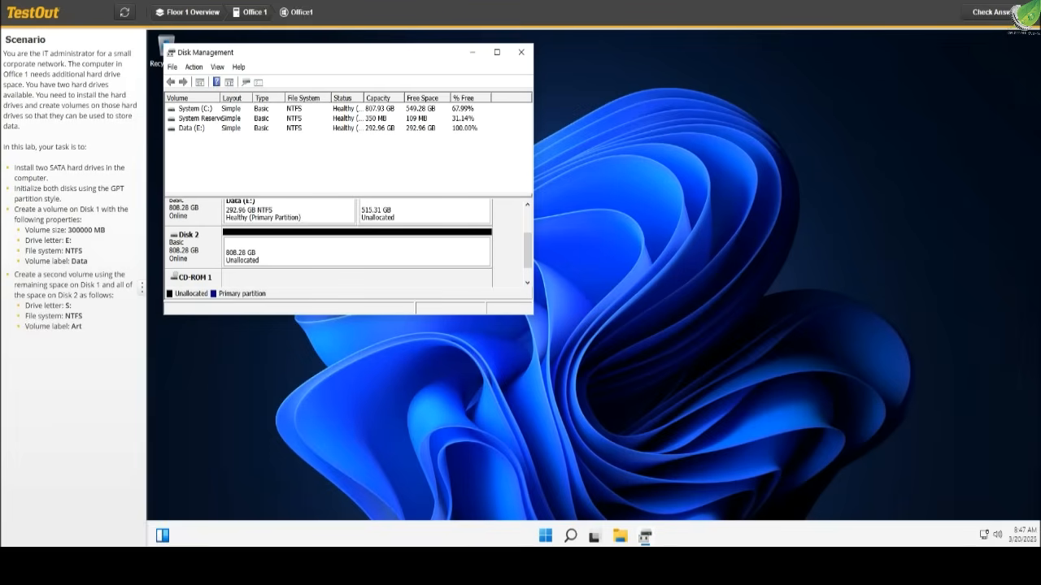
{"action": "scroll", "coordinate": [341, 241], "scroll_direction": "up", "scroll_amount": 2}
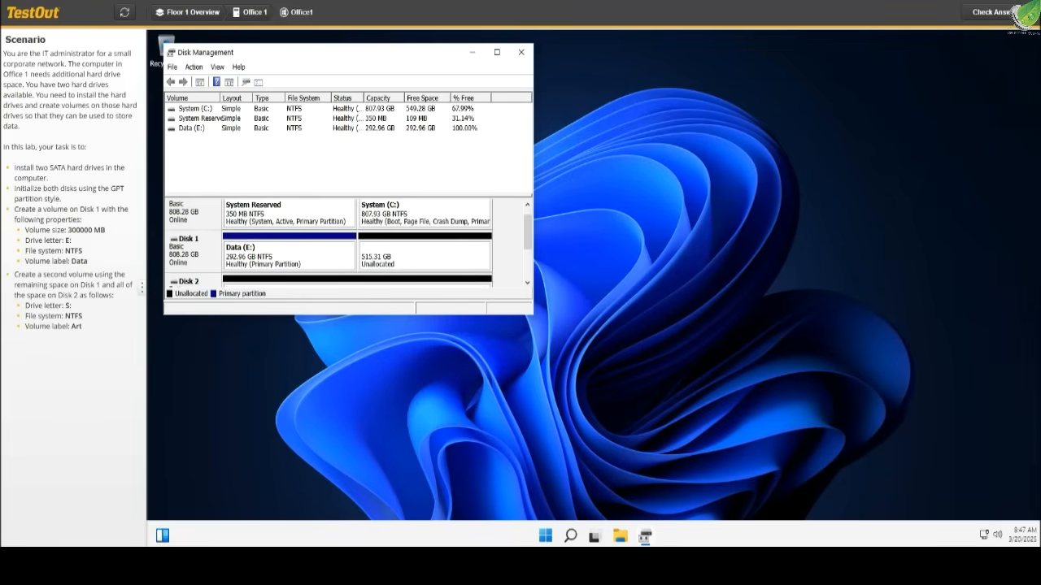
{"action": "scroll", "coordinate": [341, 242], "scroll_direction": "up", "scroll_amount": 1}
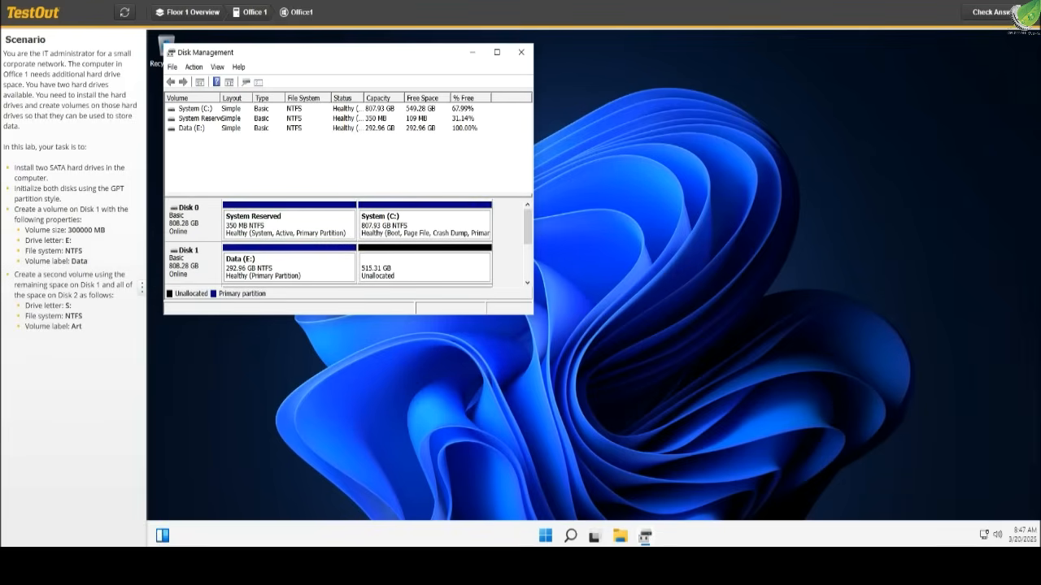
{"action": "scroll", "coordinate": [341, 242], "scroll_direction": "down", "scroll_amount": 1}
{"action": "right_click", "coordinate": [392, 251]}
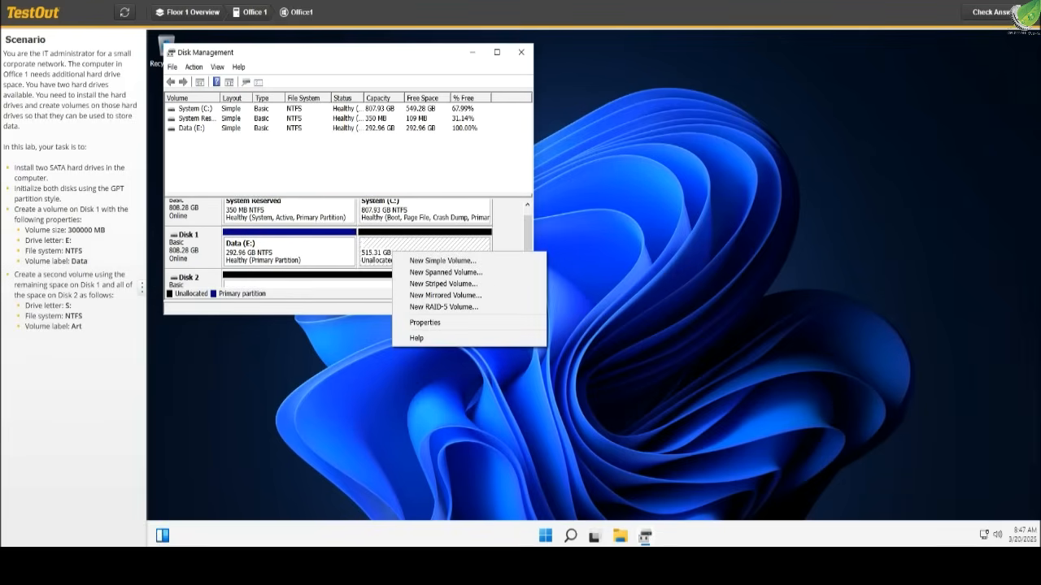
{"action": "left_click", "coordinate": [441, 260]}
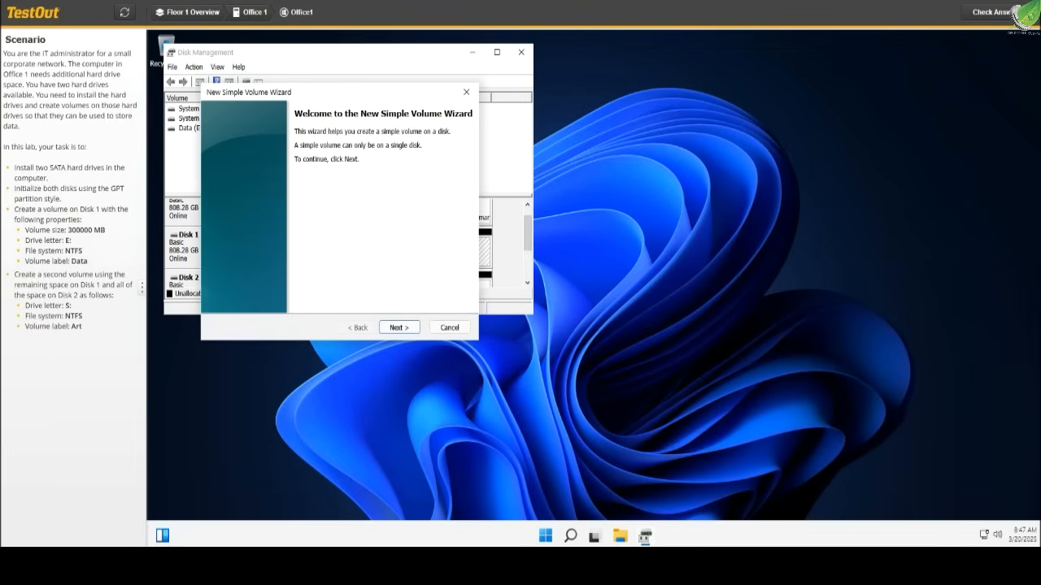
{"action": "left_click", "coordinate": [398, 326]}
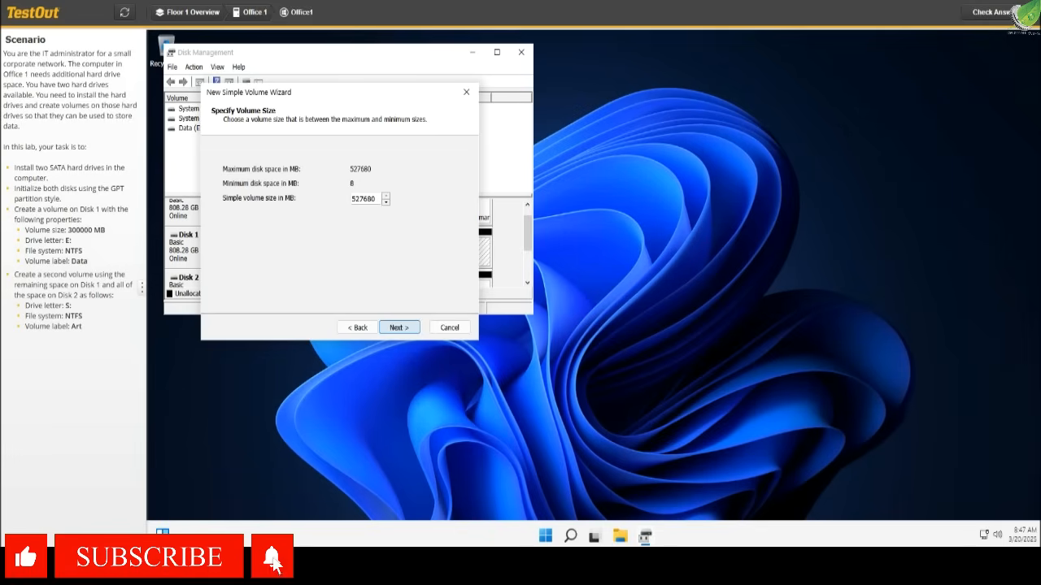
{"action": "key", "text": "Return"}
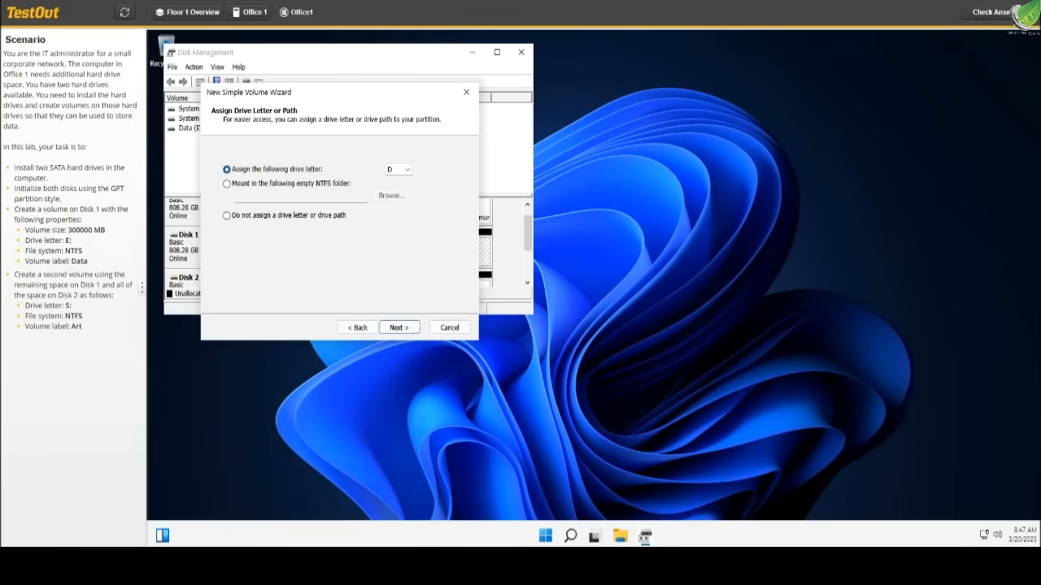
{"action": "left_click", "coordinate": [399, 169]}
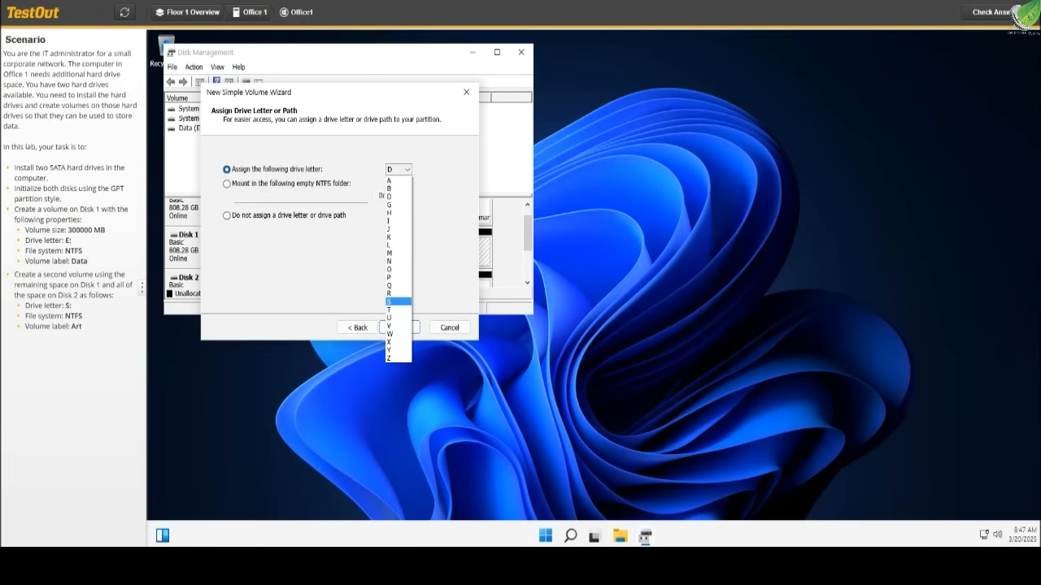
{"action": "key", "text": "Return"}
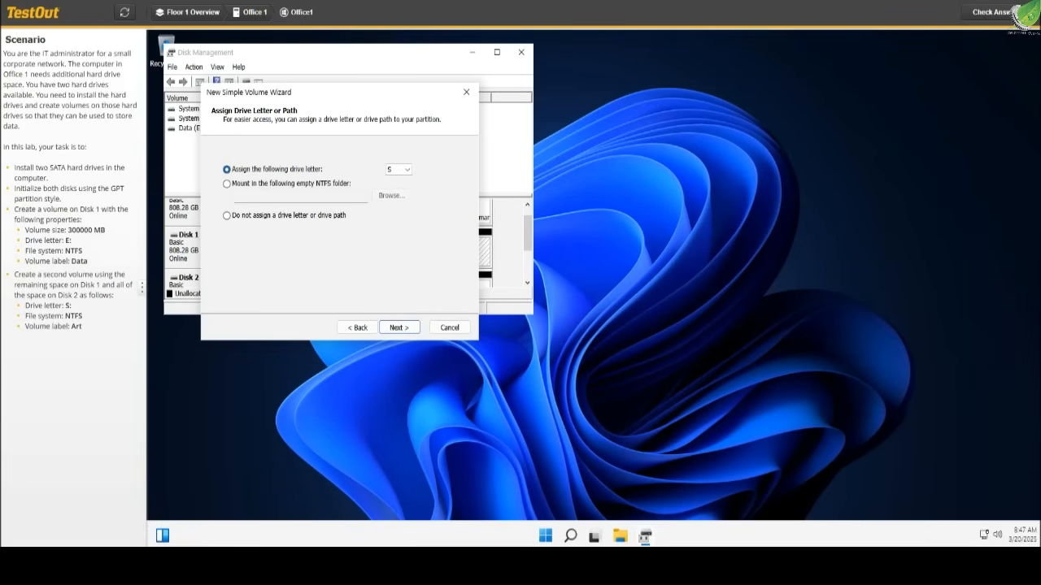
{"action": "left_click", "coordinate": [466, 92]}
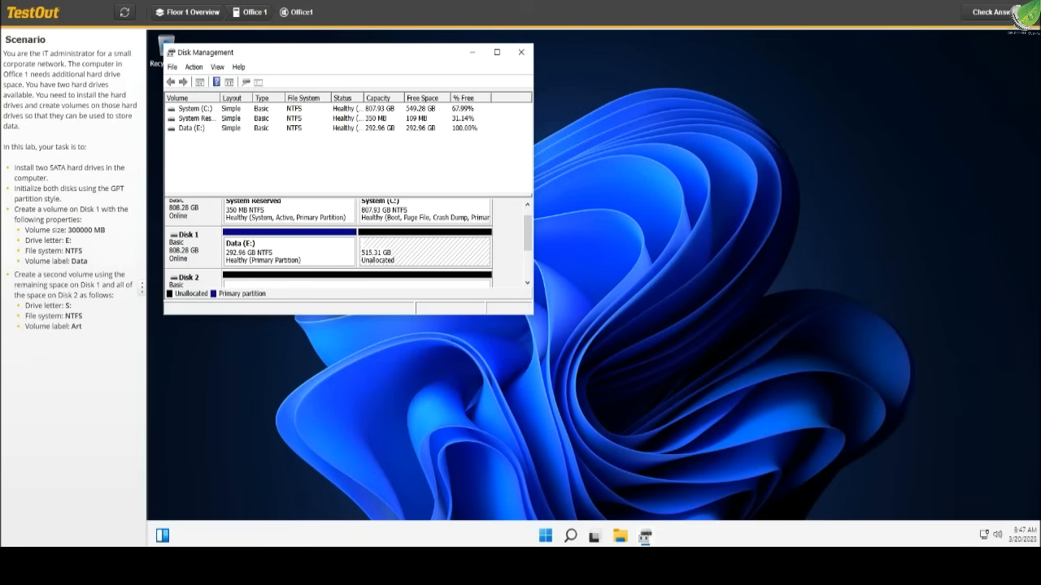
{"action": "right_click", "coordinate": [352, 281]}
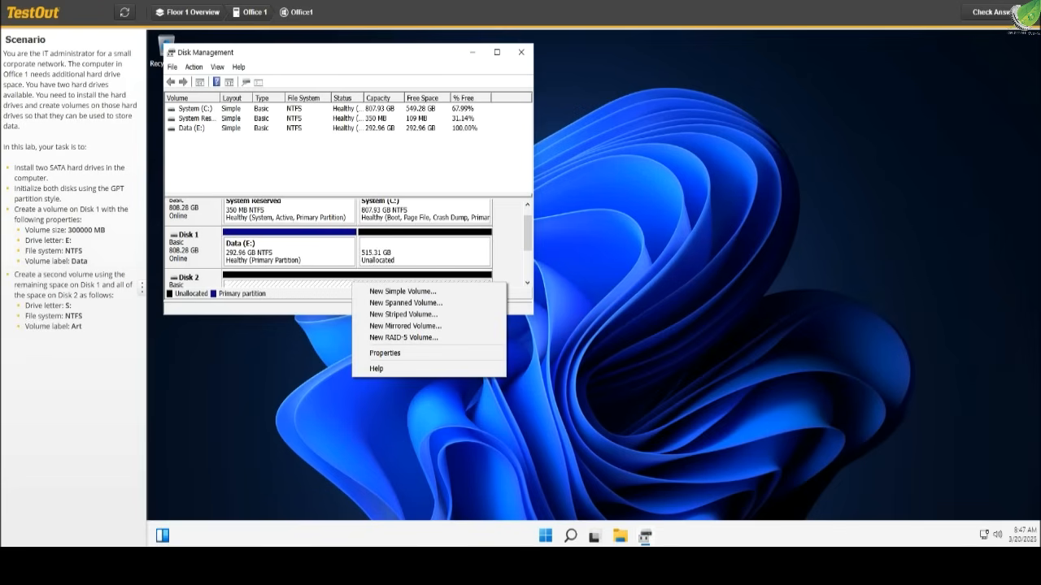
{"action": "right_click", "coordinate": [405, 241]}
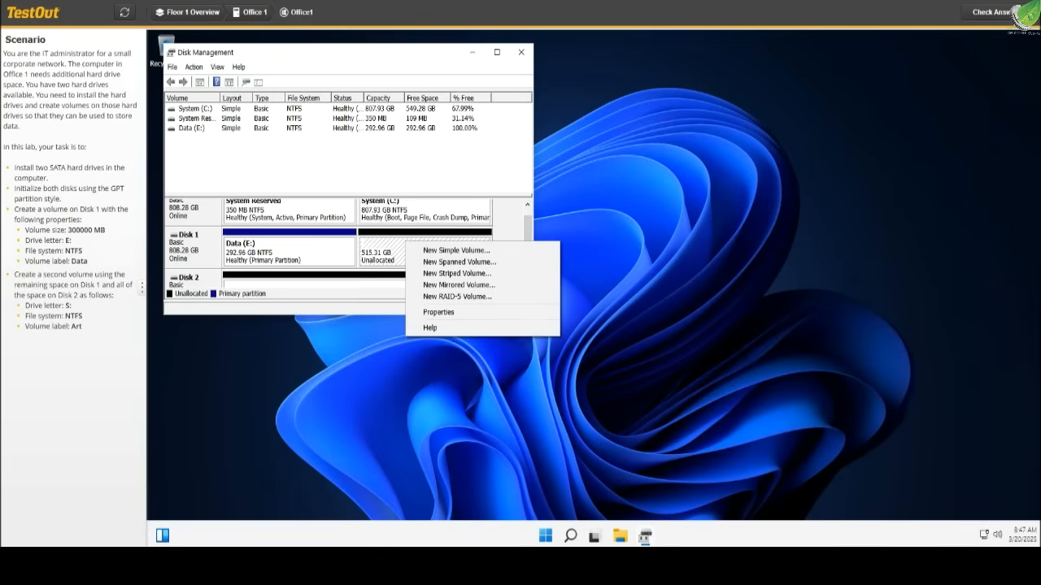
{"action": "left_click_drag", "start_coordinate": [527, 231], "coordinate": [528, 237]}
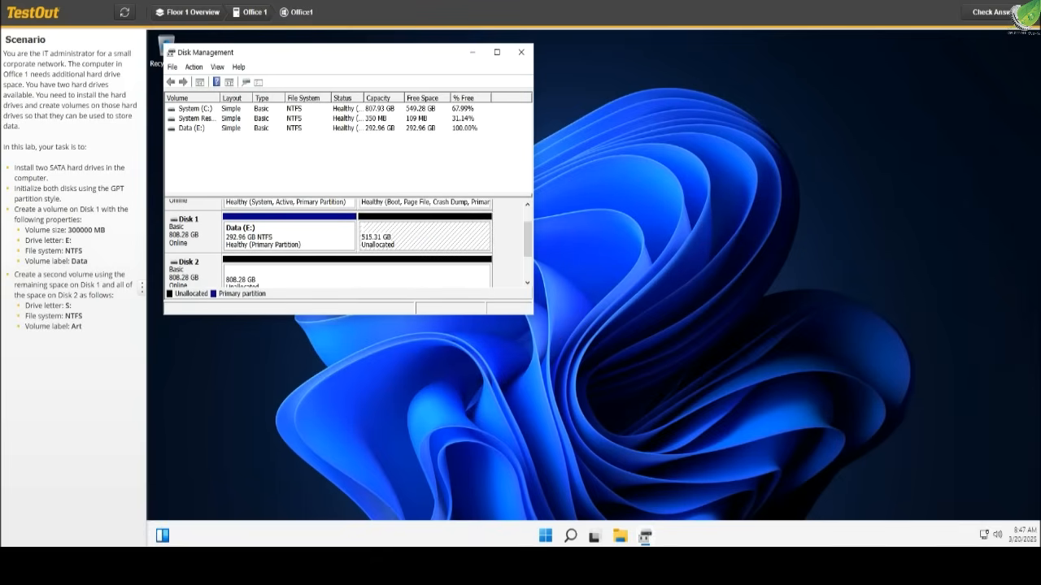
{"action": "scroll", "coordinate": [348, 244], "scroll_direction": "down", "scroll_amount": 2}
{"action": "scroll", "coordinate": [348, 244], "scroll_direction": "up", "scroll_amount": 2}
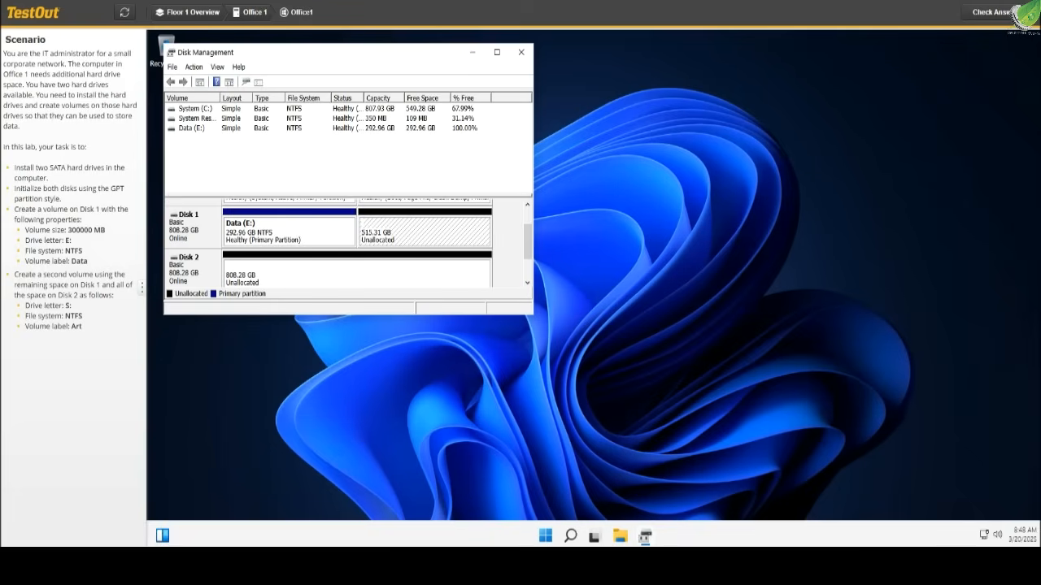
- Start a new simple volume in Disk 1's remaining unallocated space at the full 527680 MB and assign it drive letter S
{"action": "right_click", "coordinate": [406, 232]}
{"action": "left_click", "coordinate": [443, 241]}
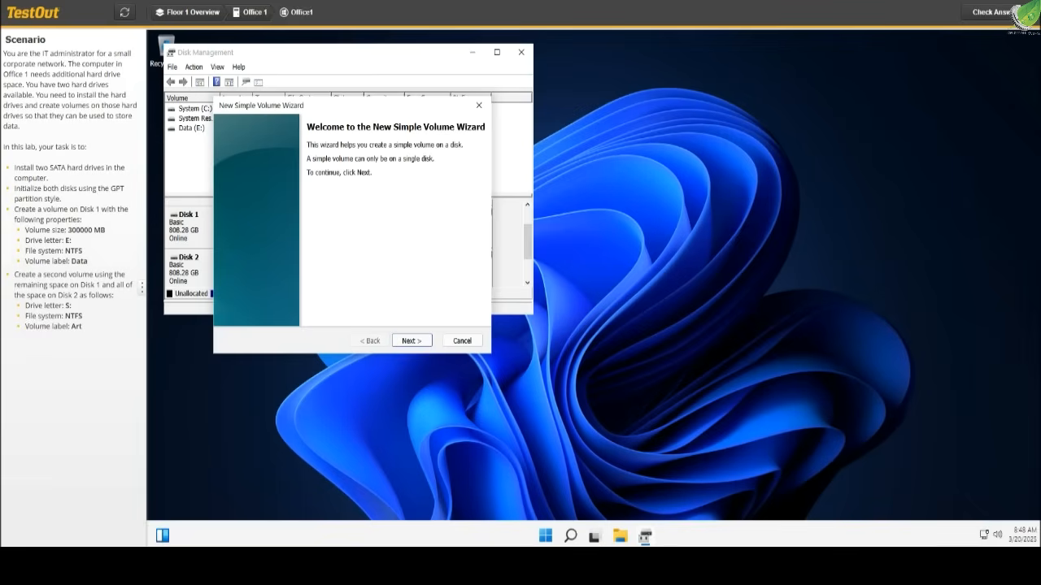
{"action": "left_click", "coordinate": [412, 341]}
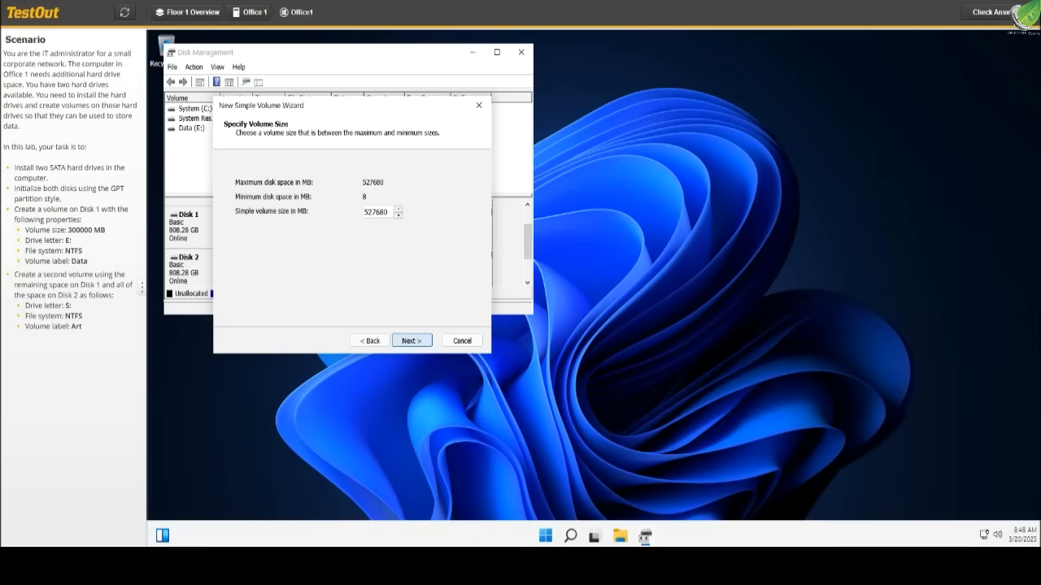
{"action": "left_click", "coordinate": [412, 341]}
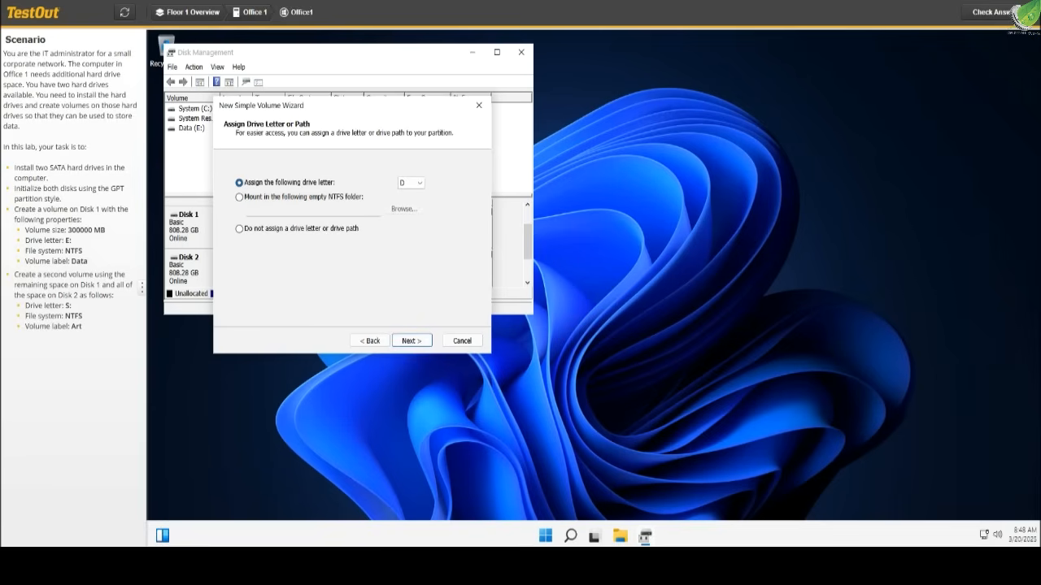
{"action": "left_click", "coordinate": [419, 183]}
{"action": "left_click", "coordinate": [411, 316]}
{"action": "left_click", "coordinate": [411, 340]}
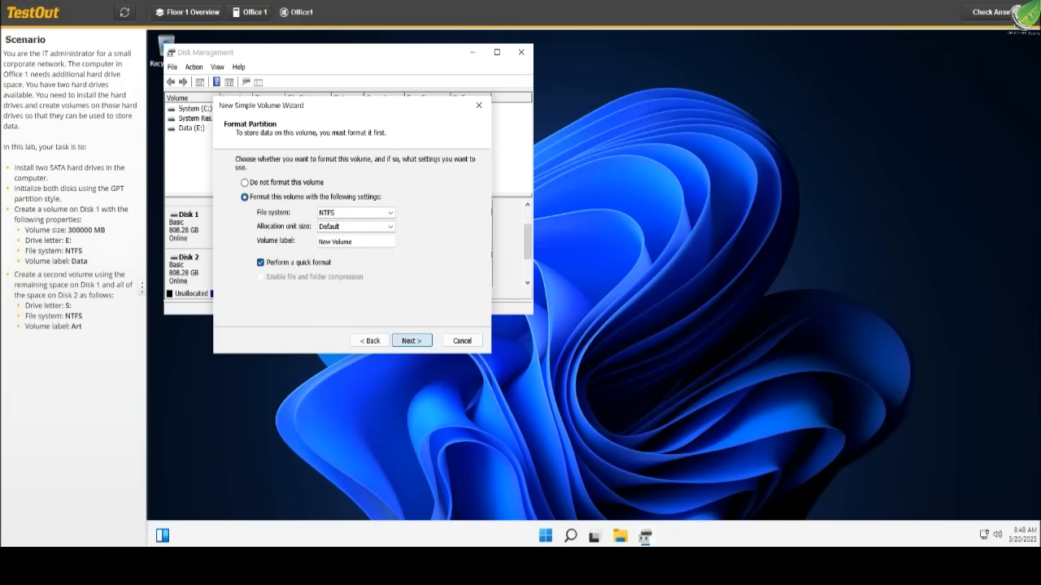
- Label the NTFS volume Art, keep the default allocation unit size and quick format, and finish creating it
{"action": "left_click_drag", "start_coordinate": [359, 242], "coordinate": [317, 242]}
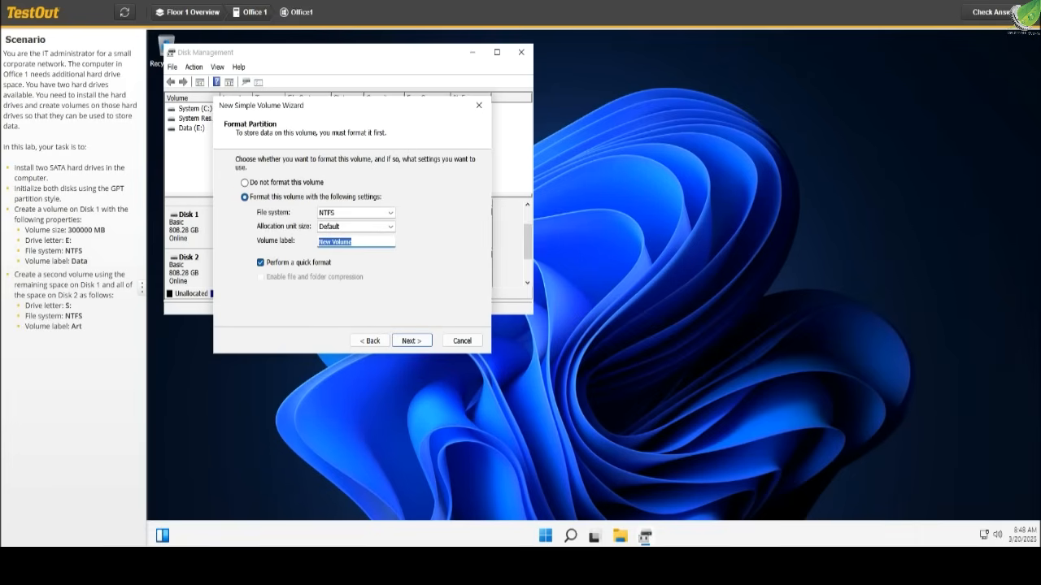
{"action": "type", "text": "ART"}
{"action": "key", "text": "BackSpace"}
{"action": "key", "text": "BackSpace"}
{"action": "key", "text": "Return"}
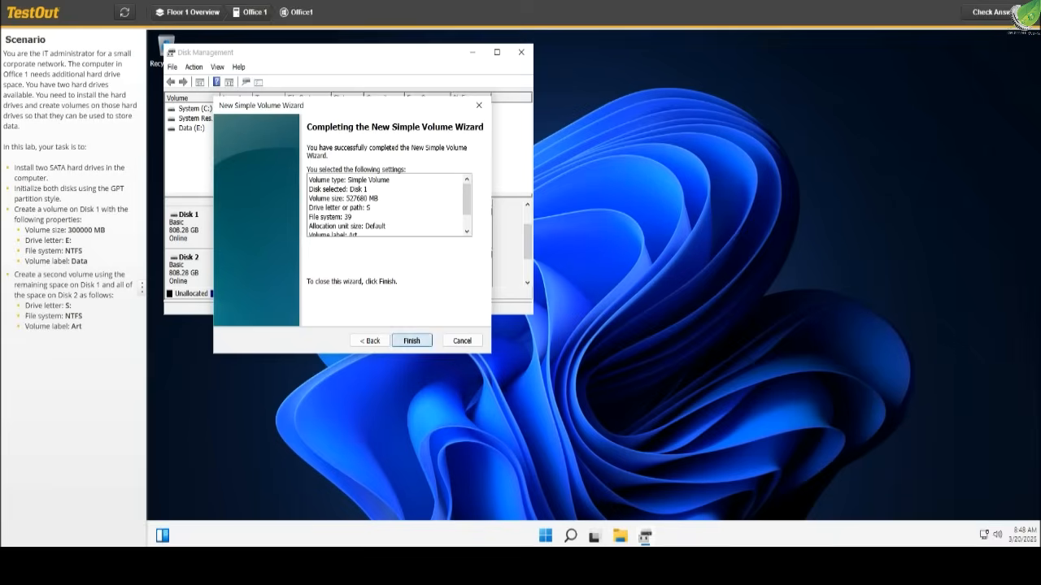
{"action": "key", "text": "Return"}
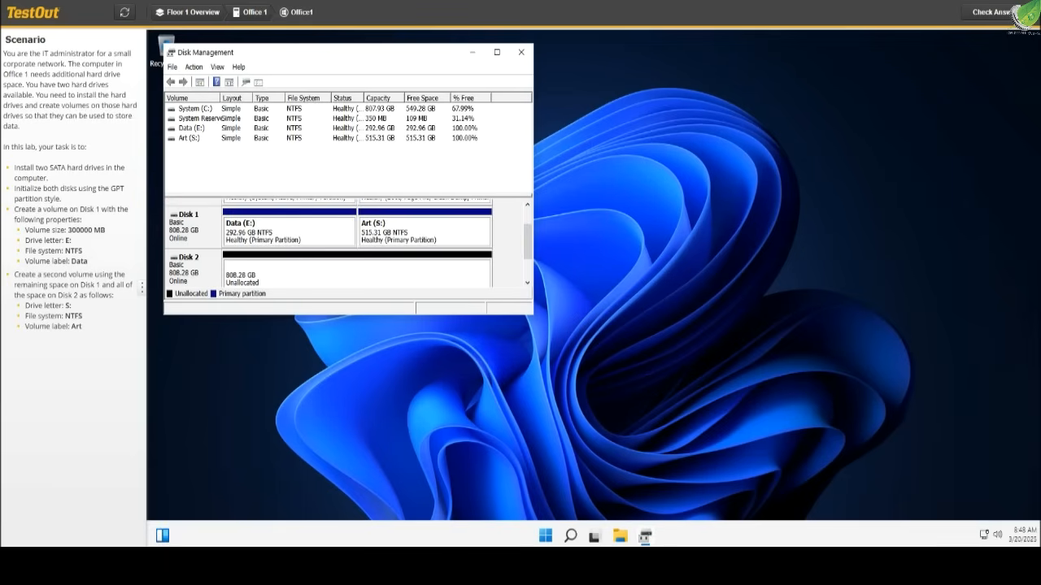
- Extend the Art (S:) volume with all 827680 MB of Disk 2, accepting the conversion to dynamic disks
{"action": "right_click", "coordinate": [427, 230]}
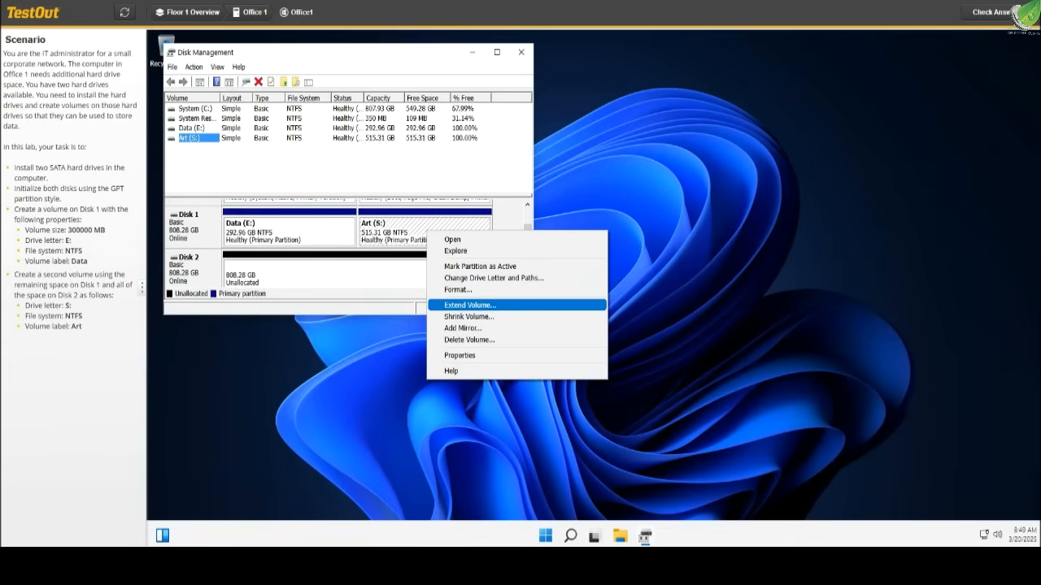
{"action": "left_click", "coordinate": [470, 305]}
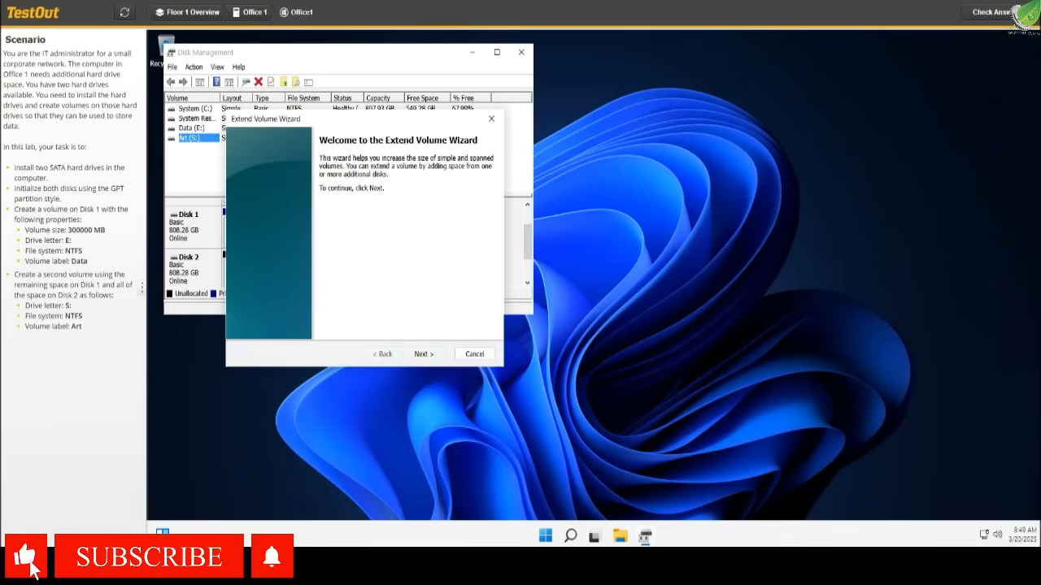
{"action": "left_click", "coordinate": [424, 355]}
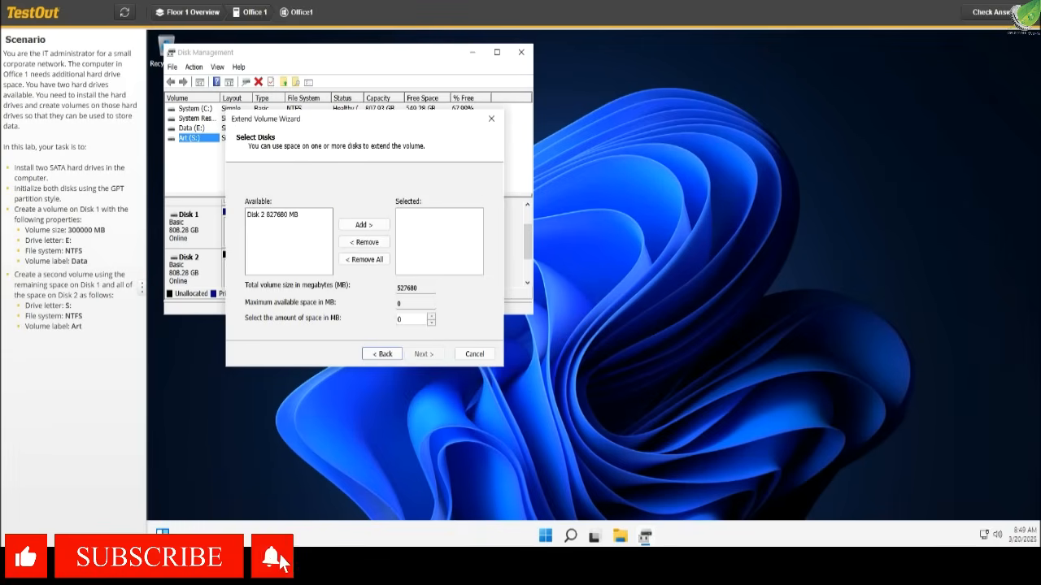
{"action": "left_click", "coordinate": [273, 215]}
{"action": "left_click", "coordinate": [364, 225]}
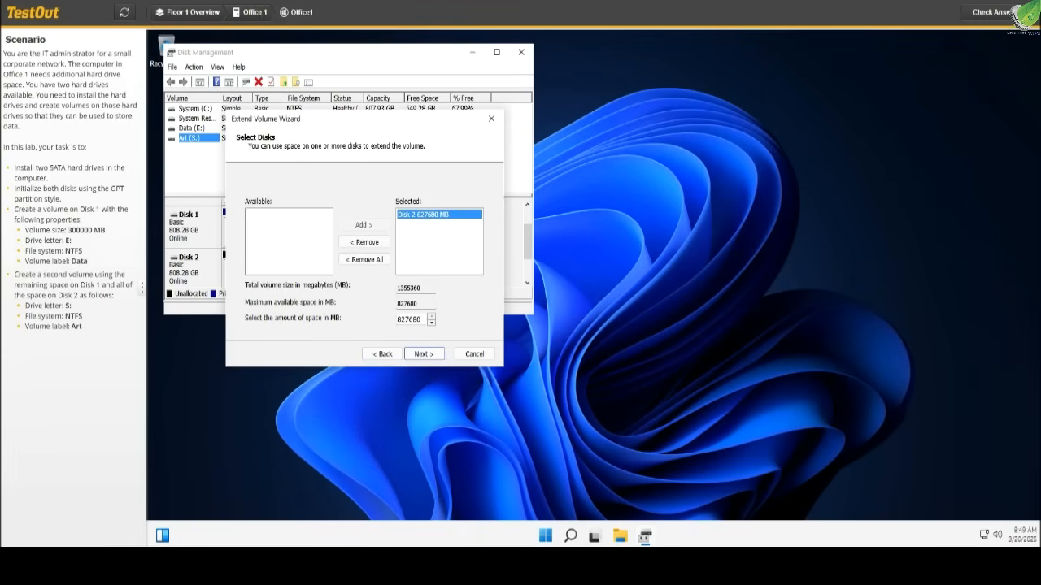
{"action": "left_click", "coordinate": [424, 355]}
{"action": "left_click", "coordinate": [424, 354]}
{"action": "left_click", "coordinate": [413, 211]}
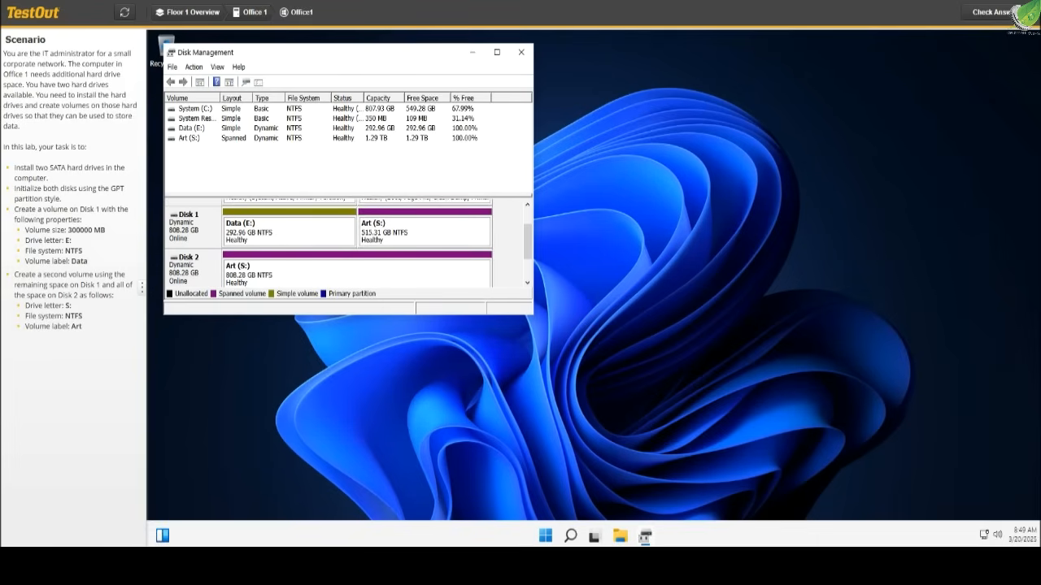
- Check the lab answers and submit the lab for scoring
{"action": "left_click", "coordinate": [990, 12]}
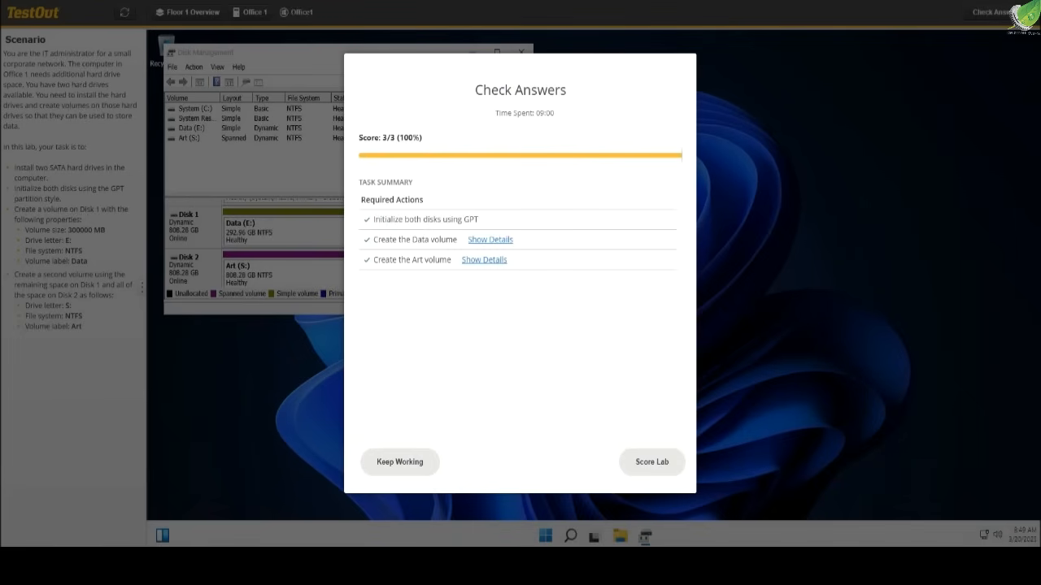
{"action": "left_click", "coordinate": [651, 462]}
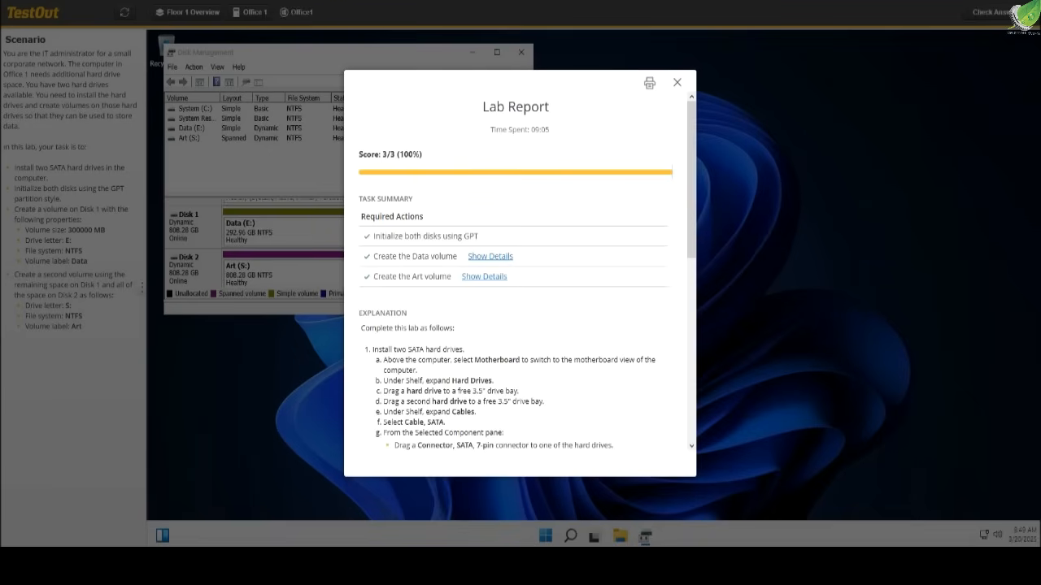